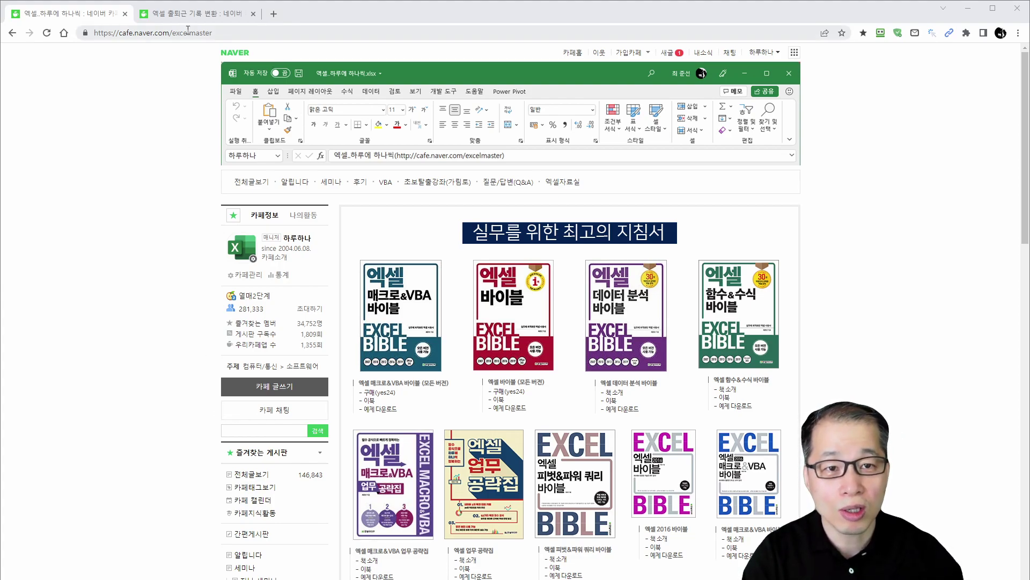
Show the cafe post '엑셀 출퇴근 기록 변환' with its attached file and attendance table
key("ctrl+Tab")
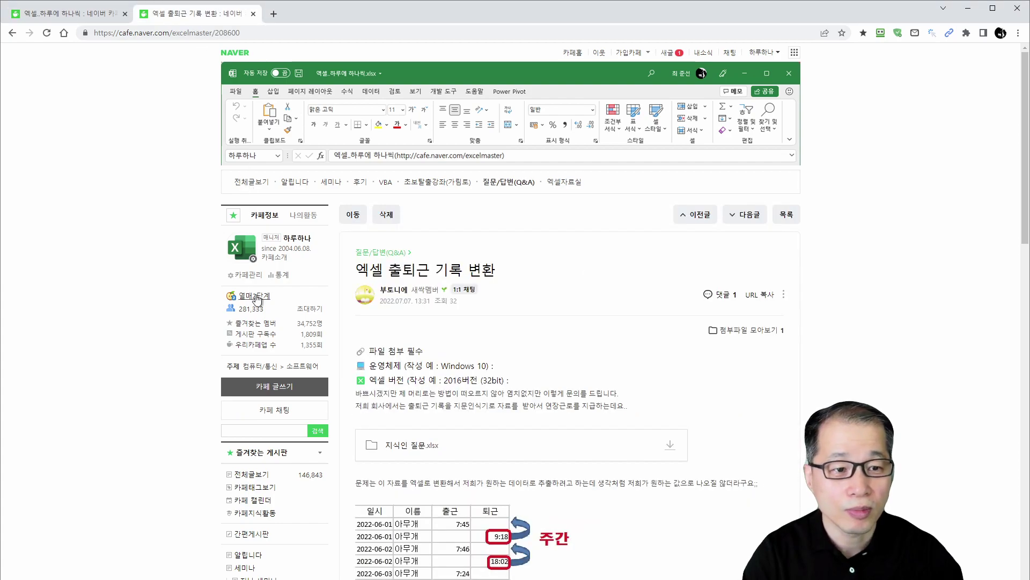
scroll(256, 298, "down", 3)
scroll(257, 299, "down", 1)
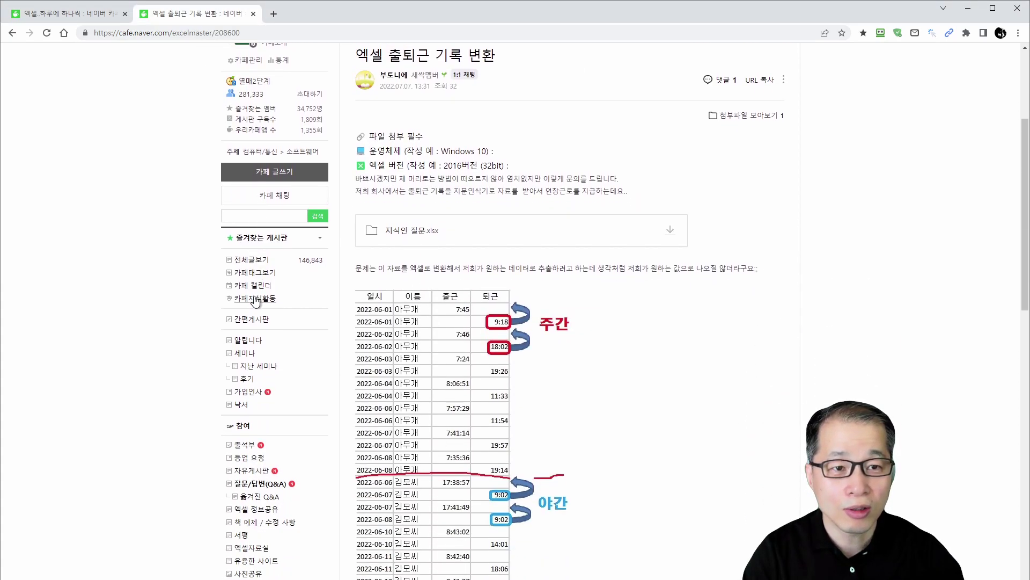
Underline the post title in red and bracket the attached file 지식인 질문.xlsx on both sides
left_click_drag(352, 66, 503, 69)
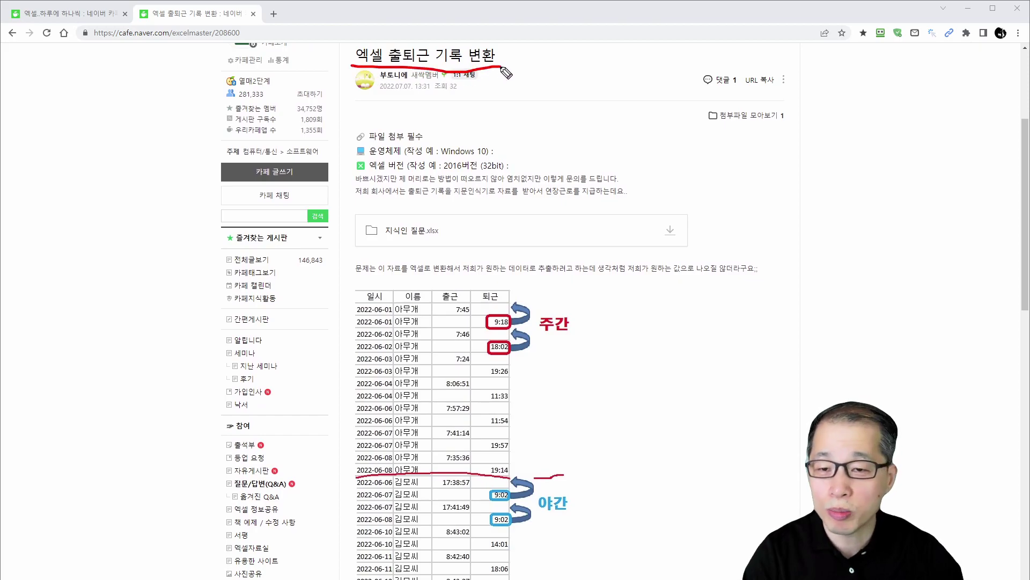
left_click_drag(353, 217, 353, 248)
left_click_drag(690, 214, 689, 247)
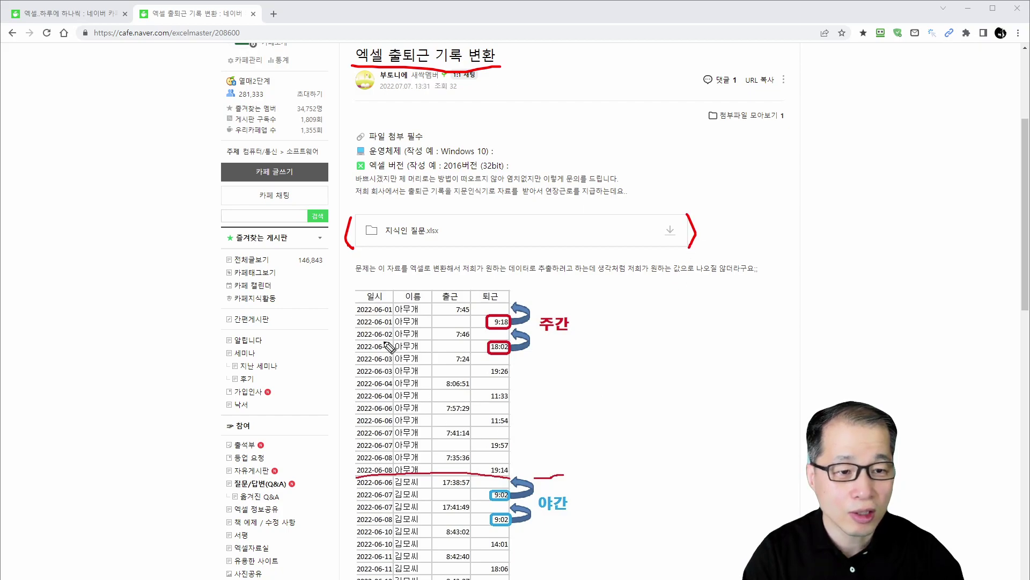
Mark the attendance table's extent in red, circle the blank 출근 and 퇴근 cells of its first four rows, and trace the arrows beside them
left_click_drag(348, 297, 325, 579)
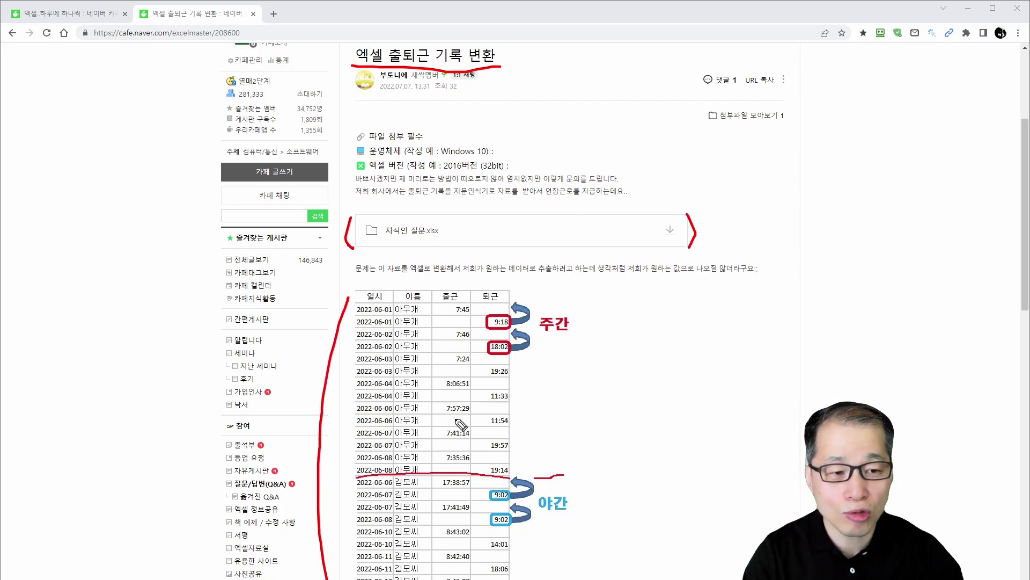
mouse_move(502, 303)
left_mouse_down()
mouse_move(451, 326)
mouse_move(500, 332)
mouse_move(451, 350)
mouse_move(468, 343)
left_mouse_up()
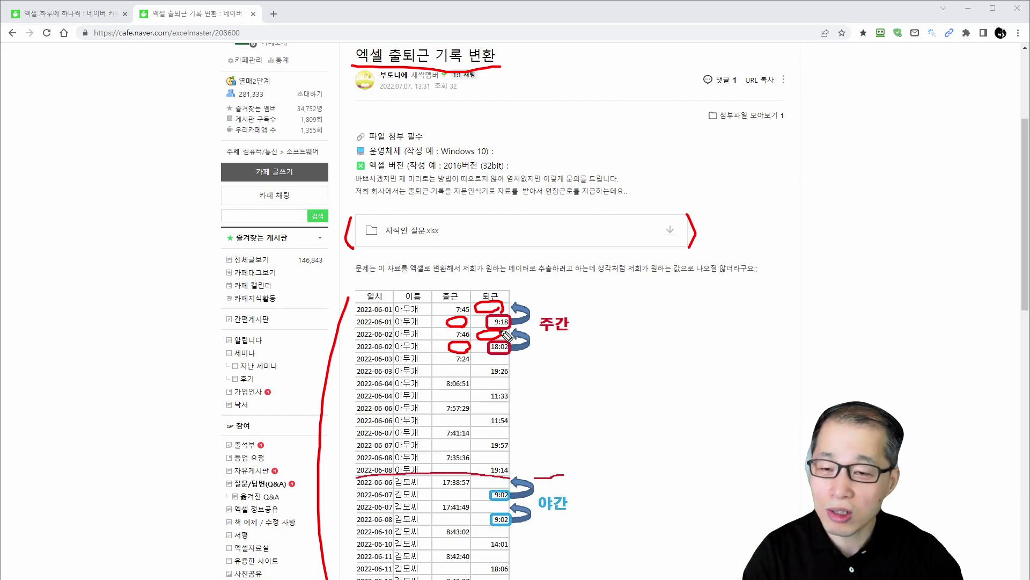
left_click_drag(515, 322, 515, 305)
mouse_move(512, 345)
left_mouse_down()
mouse_move(529, 336)
mouse_move(519, 332)
left_mouse_up()
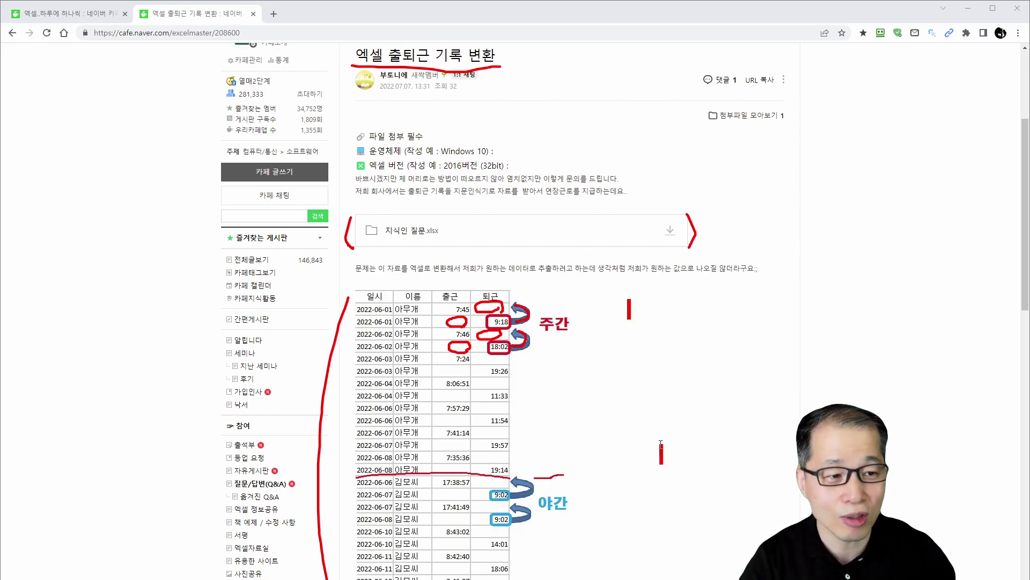
Write the red on-screen note '함수 = Offset' beside the attendance table
type("gka")
key("BackSpace")
key("BackSpace")
key("BackSpace")
type("함수ㅑ")
key("BackSpace")
type("= Offset")
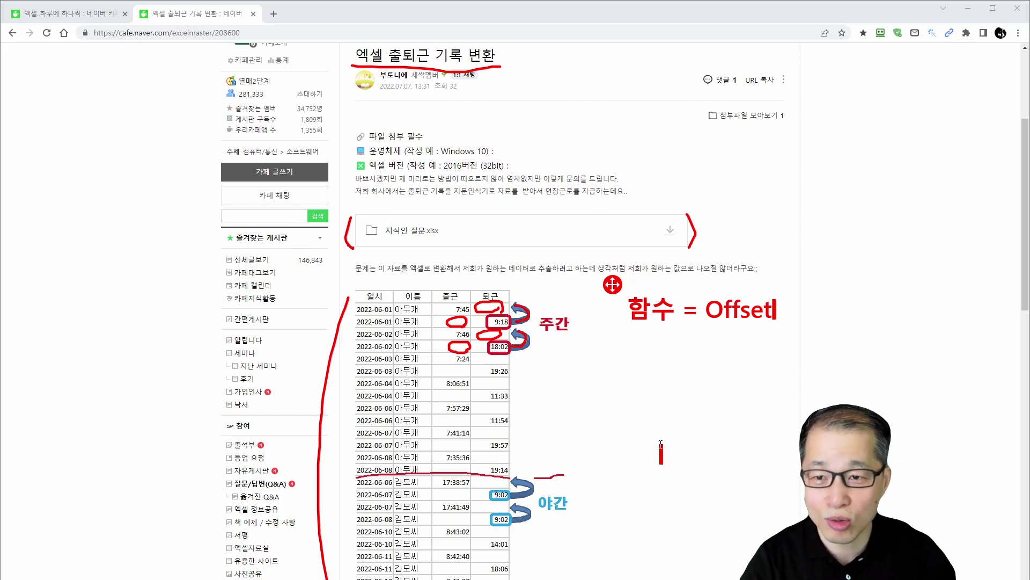
key("Return")
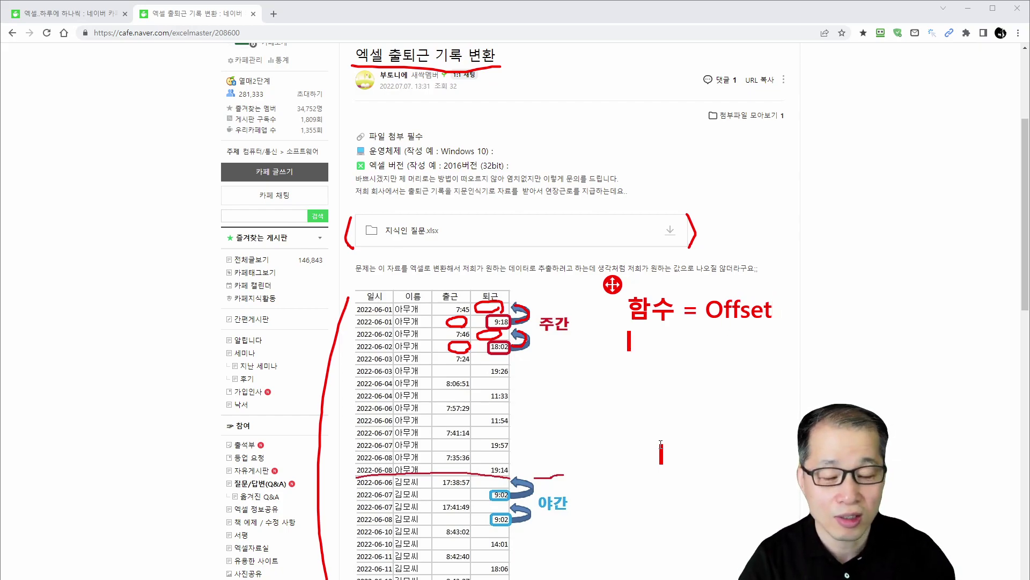
Add the line '빈 셀 선택 -> 삭제' to the red note
type("빈 셀")
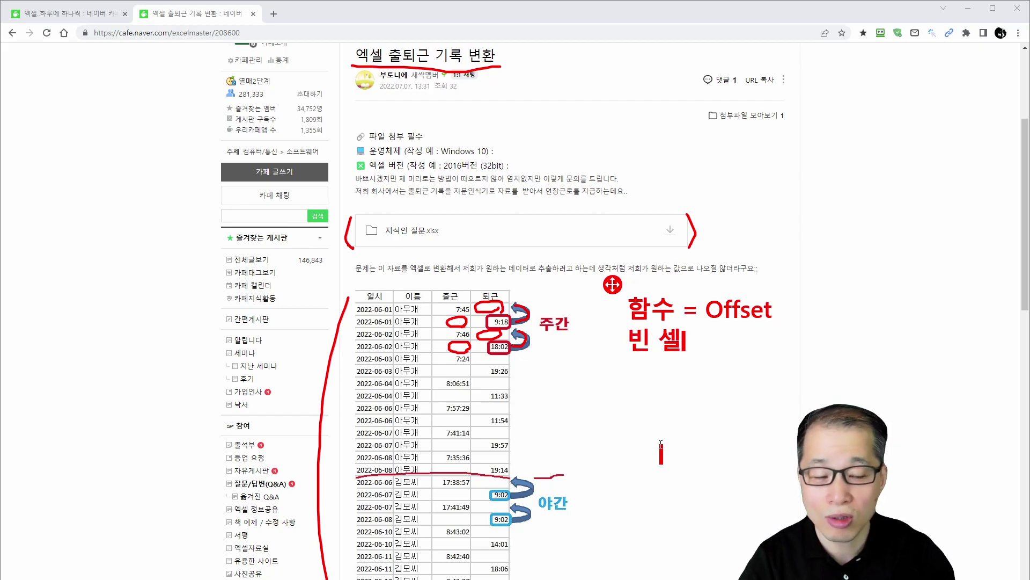
type(" 선택-> 삭제")
key("Left")
key("Left")
key("Left")
key("Left")
key("Left")
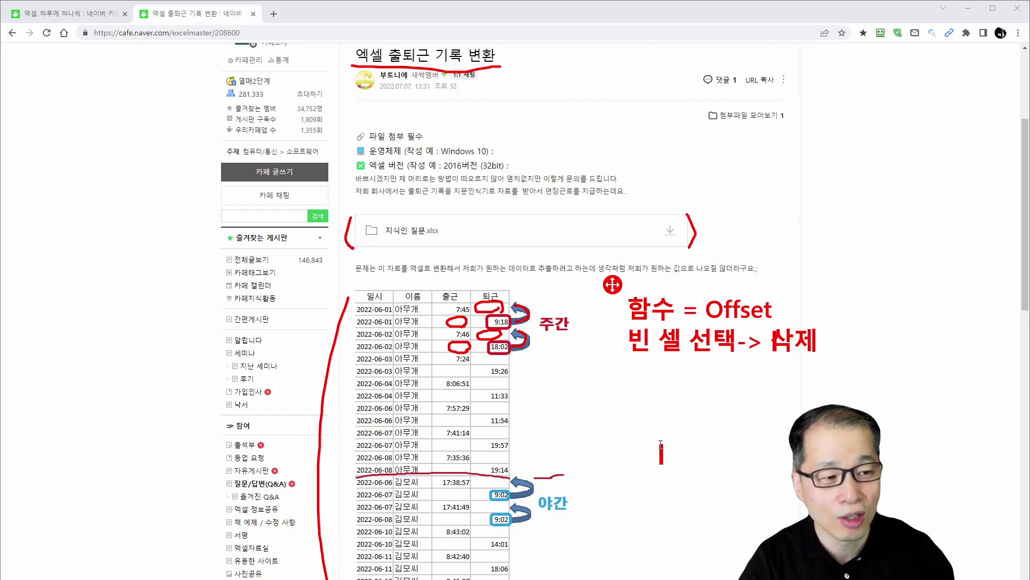
Highlight the words '빈 셀 선택' in the red note, then release the highlight
key("shift+Left")
key("shift+Left")
key("shift+Left")
key("shift+Left")
key("shift+Left")
key("shift+Left")
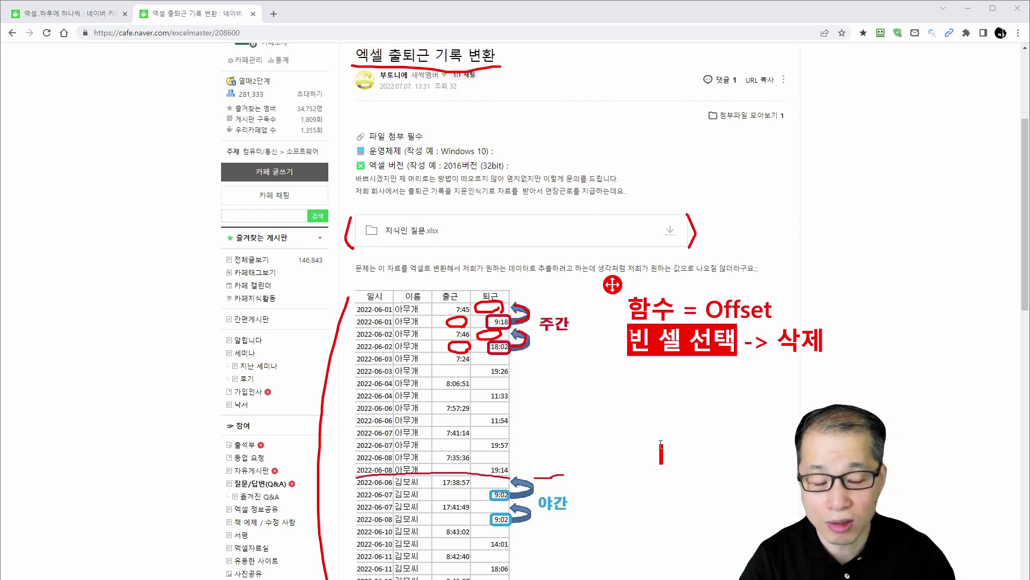
key("Right")
key("Right")
key("Right")
key("Right")
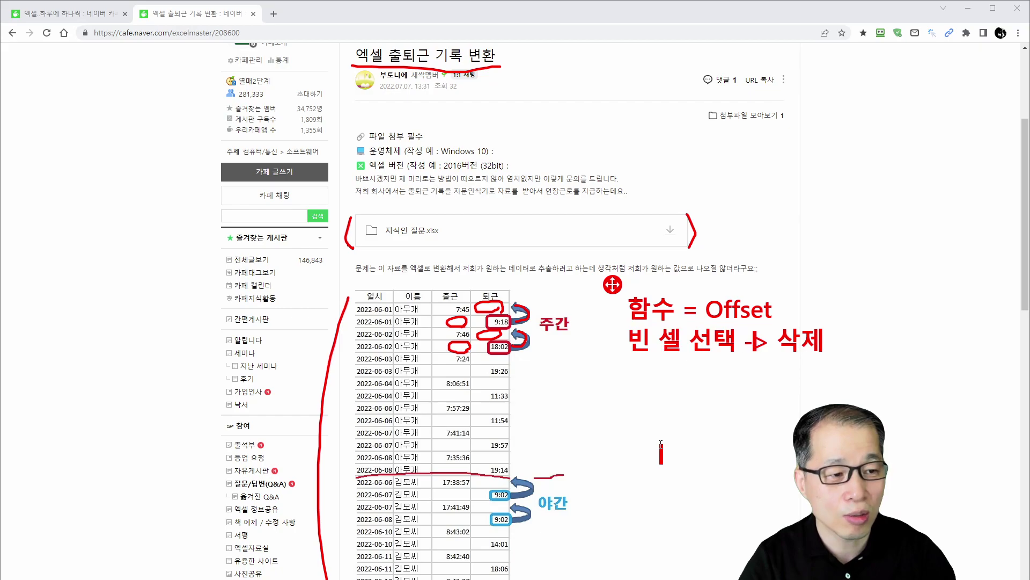
Move the red note slightly up and left, and add the line '매크로, 파워 쿼리' below a blank line
key("Return")
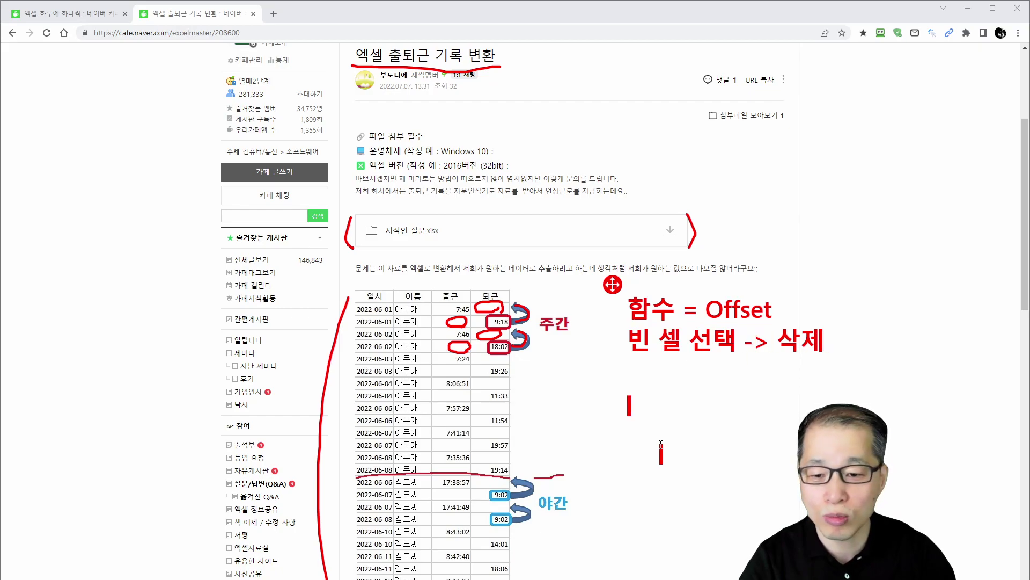
left_click_drag(613, 289, 599, 257)
type("매크로")
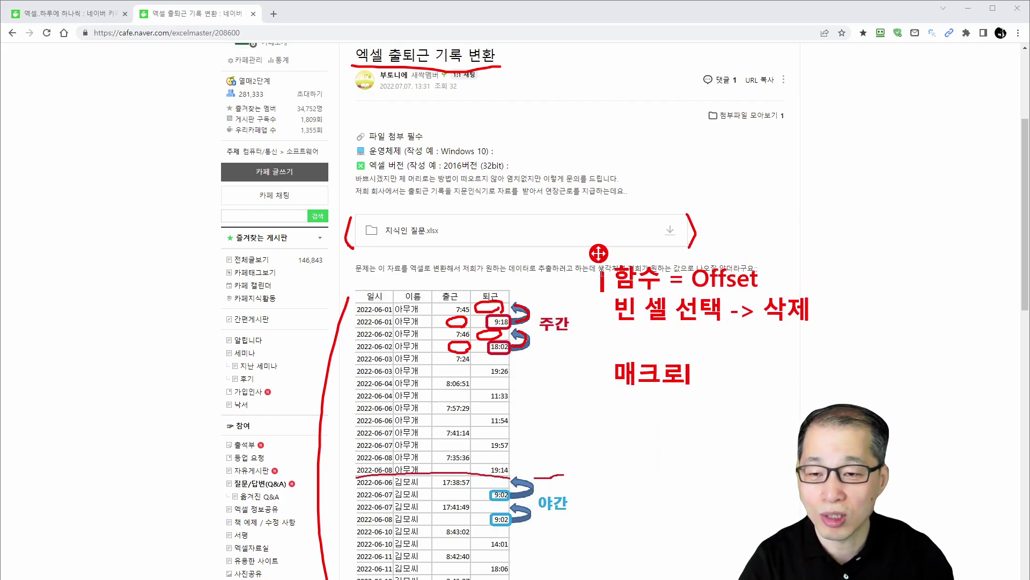
type(", 파워 쿼리")
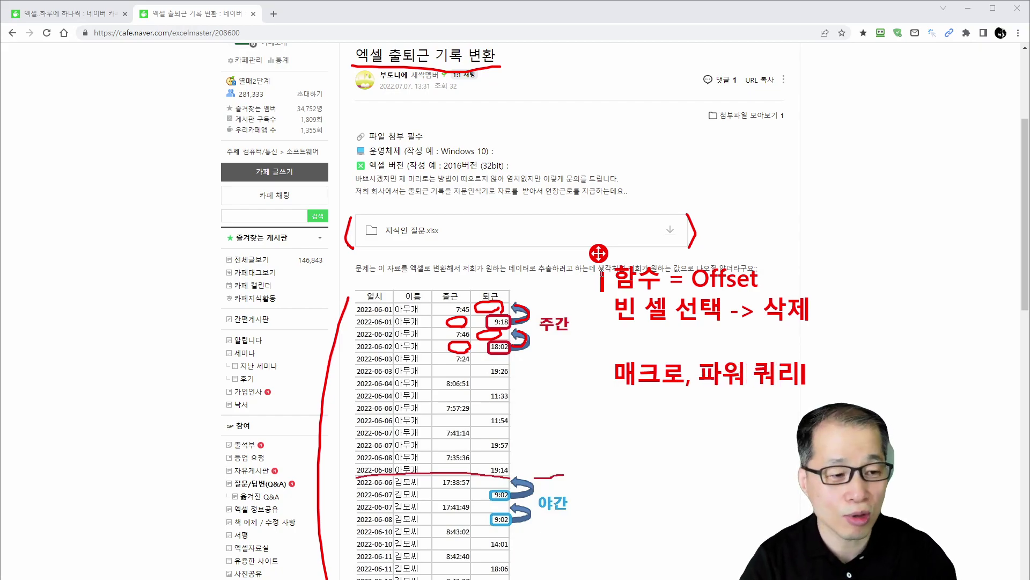
Highlight the words '파워 쿼리' in the red note
key("shift+Left")
key("shift+Left")
key("shift+Left")
key("shift+Left")
key("shift+Left")
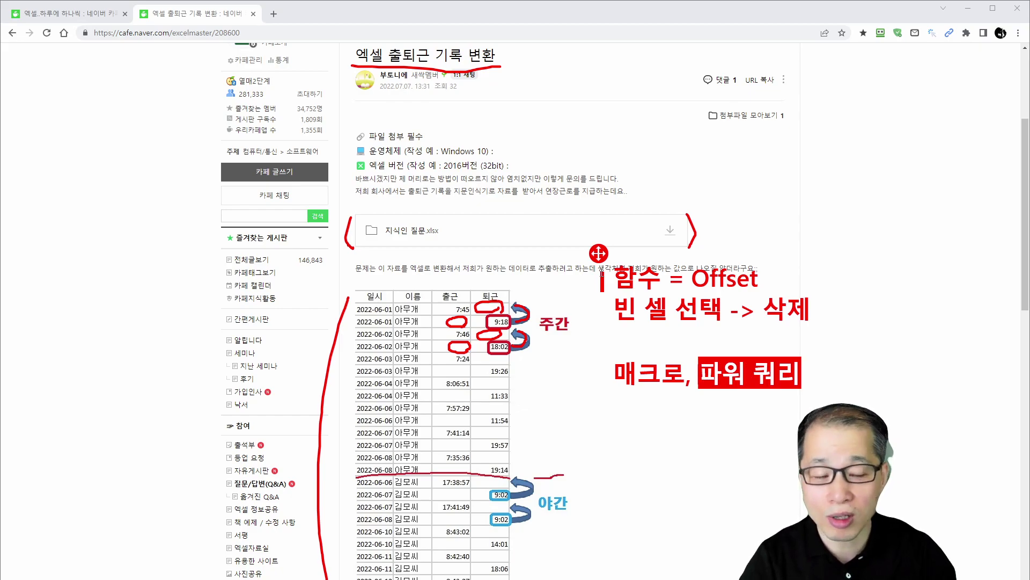
Highlight the line '빈 셀 선택 -> 삭제' in the red note, followed by '파워 쿼리' again
key("Left")
key("Left")
key("Left")
key("Left")
key("Left")
key("Left")
key("shift+Right")
key("shift+Right")
key("shift+Right")
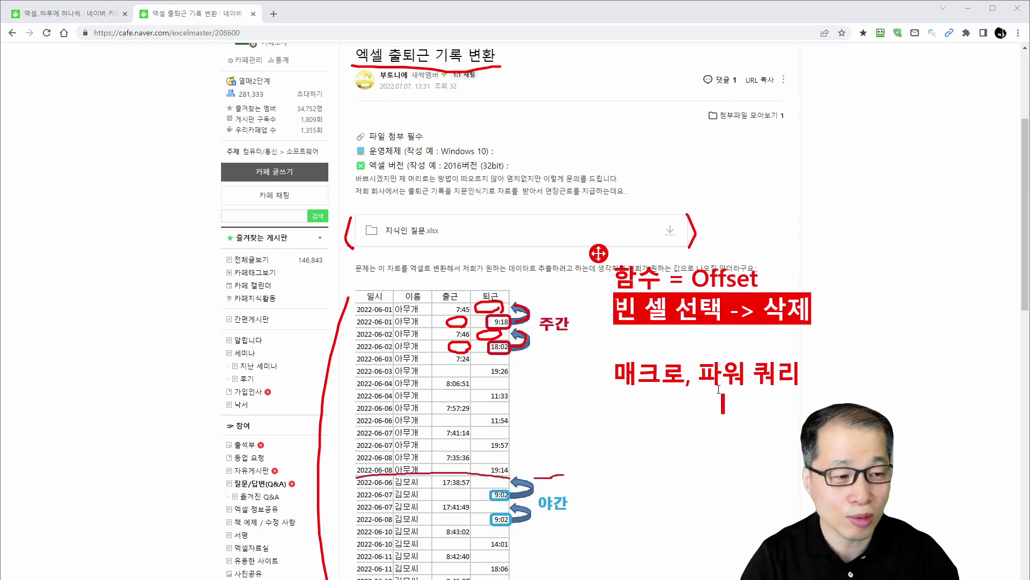
left_click_drag(702, 368, 775, 375)
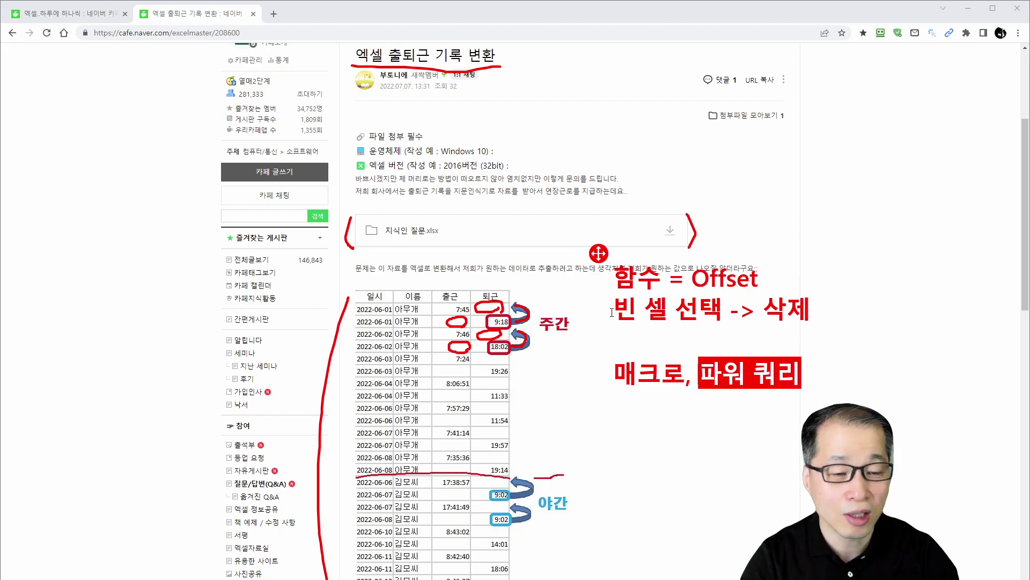
Clear all on-screen annotations from the post and switch to the Excel workbook 지식인 질문.xlsx
key("Escape")
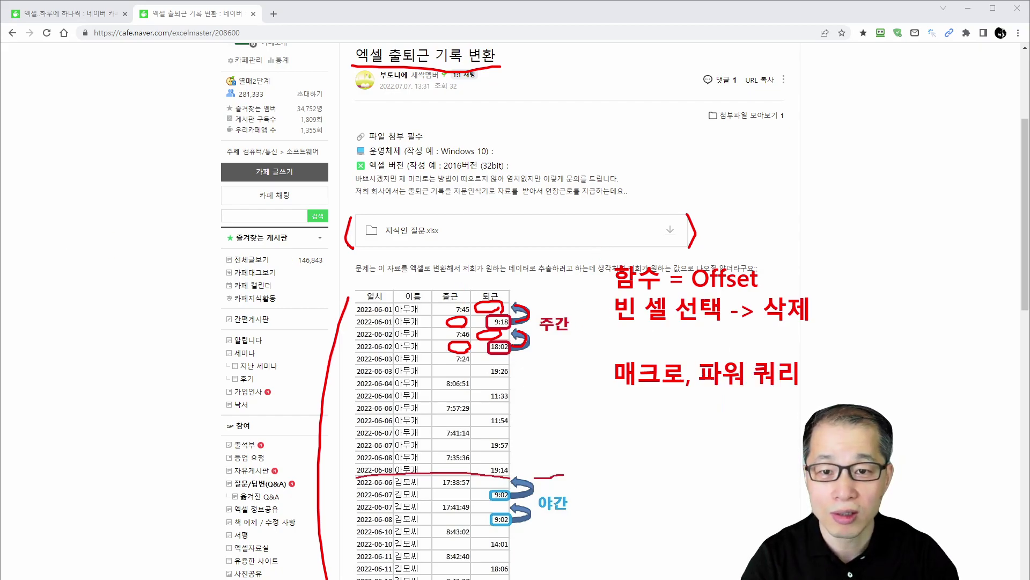
key("Escape")
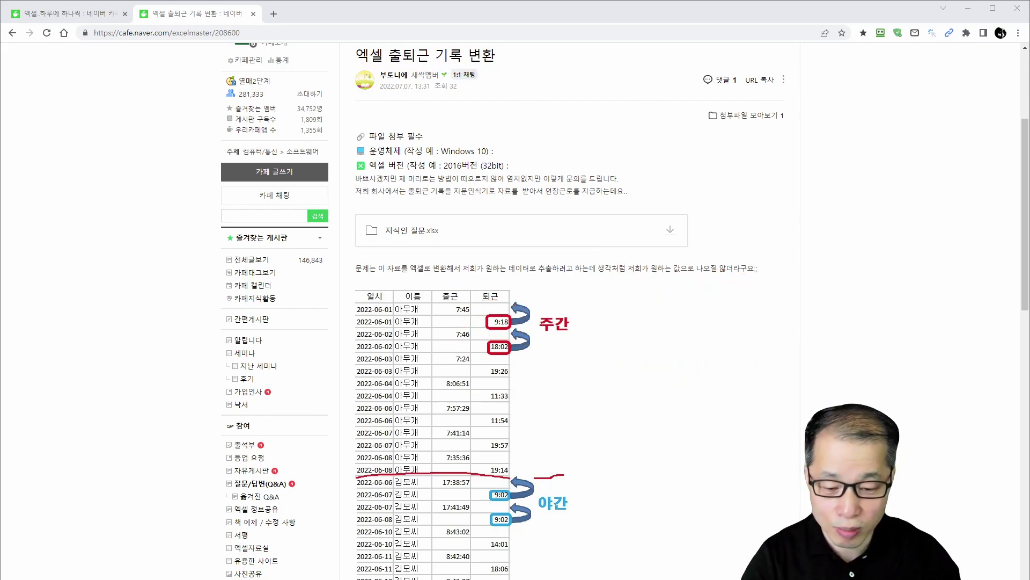
key("alt+Tab")
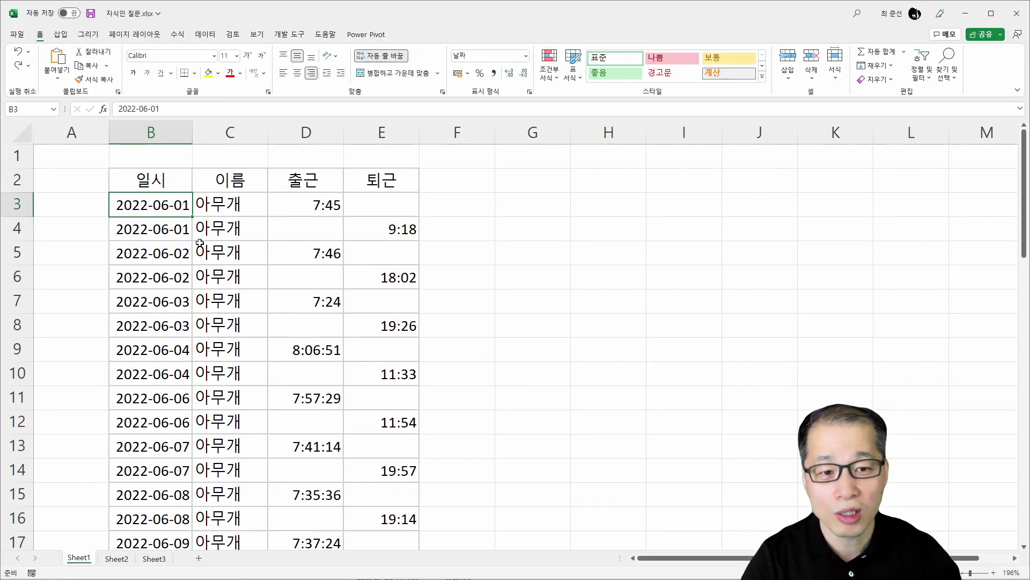
Examine how the attendance records on Sheet1 are arranged, including the blank row 31 between the two employees
scroll(239, 240, "down", 10)
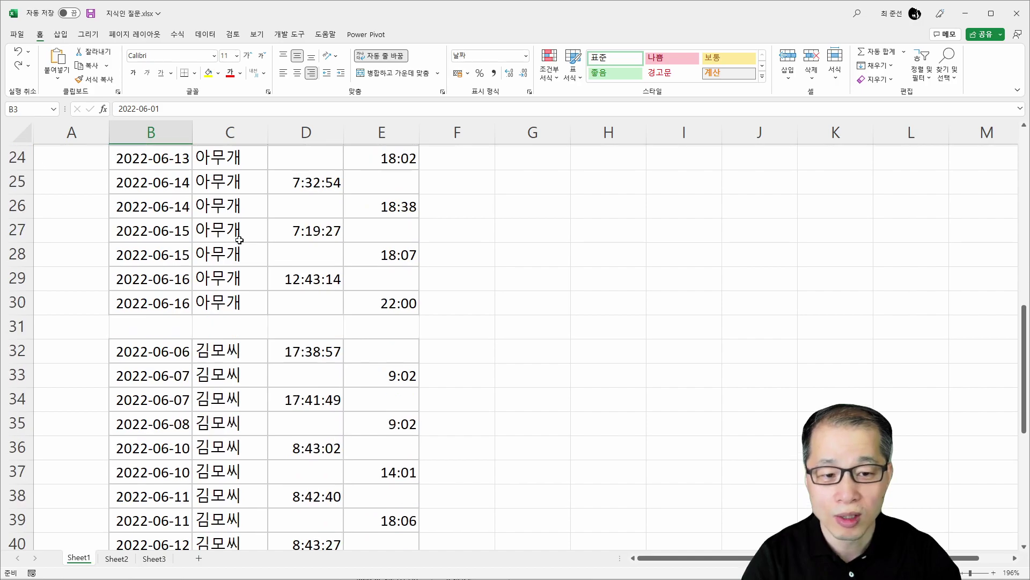
scroll(240, 240, "down", 5)
scroll(239, 236, "up", 4)
scroll(240, 236, "up", 5)
left_click(53, 454)
key("shift+space")
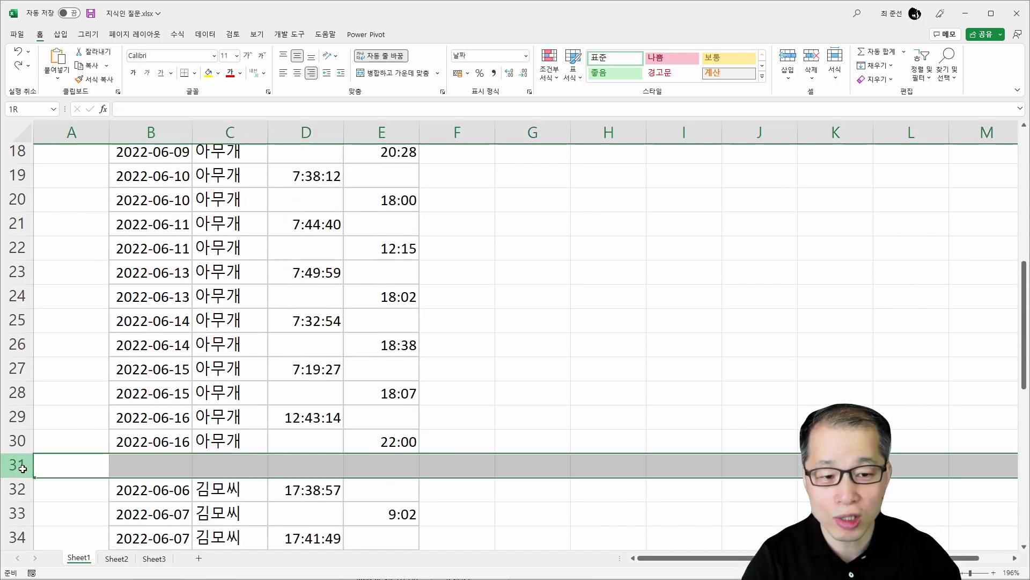
left_click(348, 375)
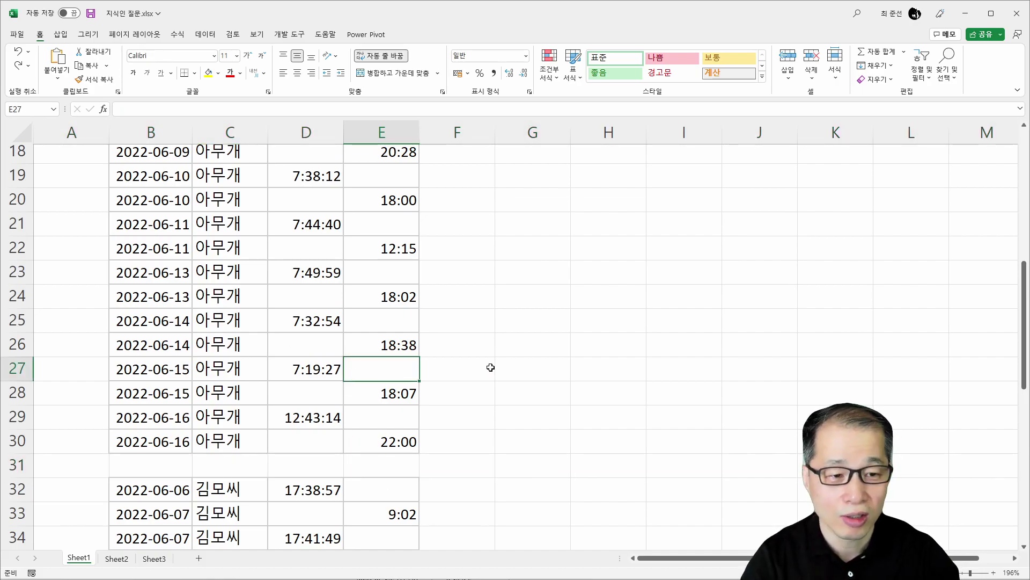
scroll(491, 367, "up", 6)
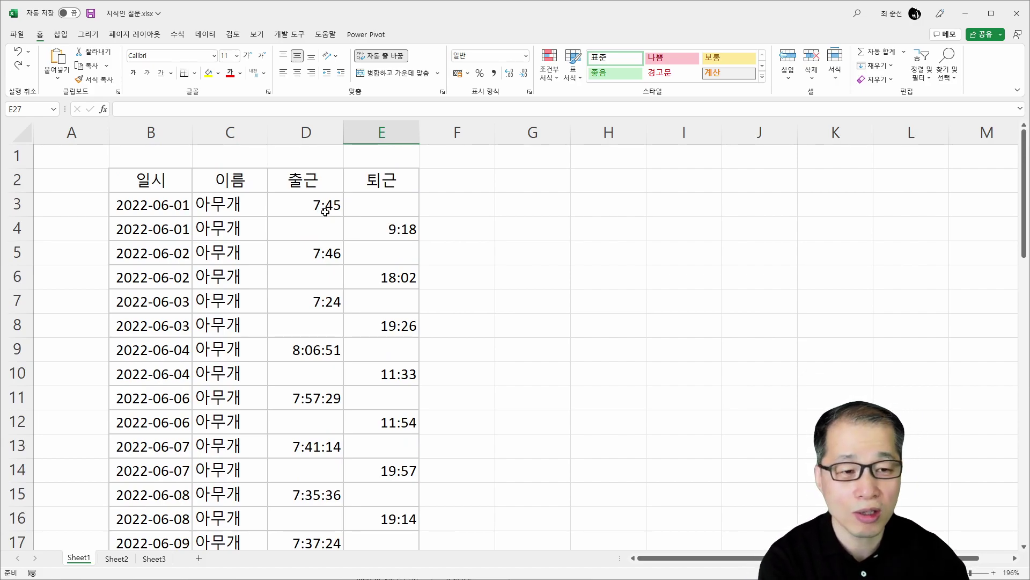
Select the first employee's 출근 and 퇴근 cells, D3:E30
left_click_drag(323, 211, 374, 503)
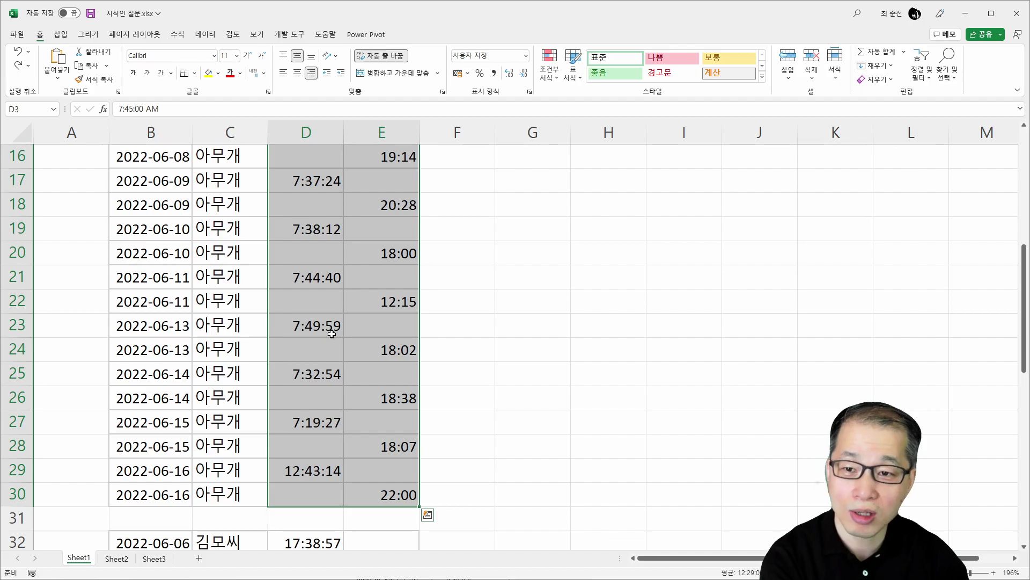
scroll(370, 332, "up", 5)
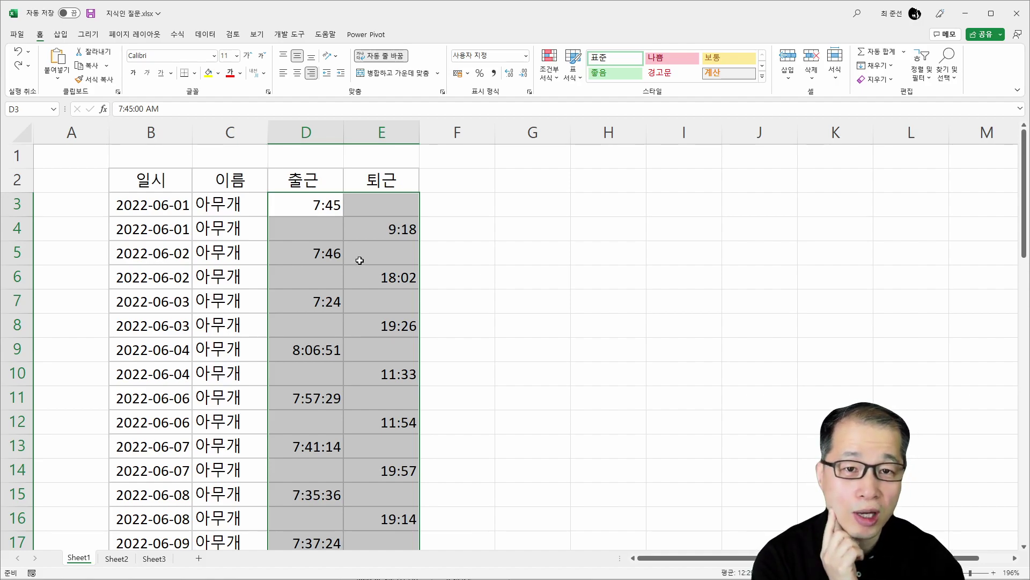
left_click(950, 74)
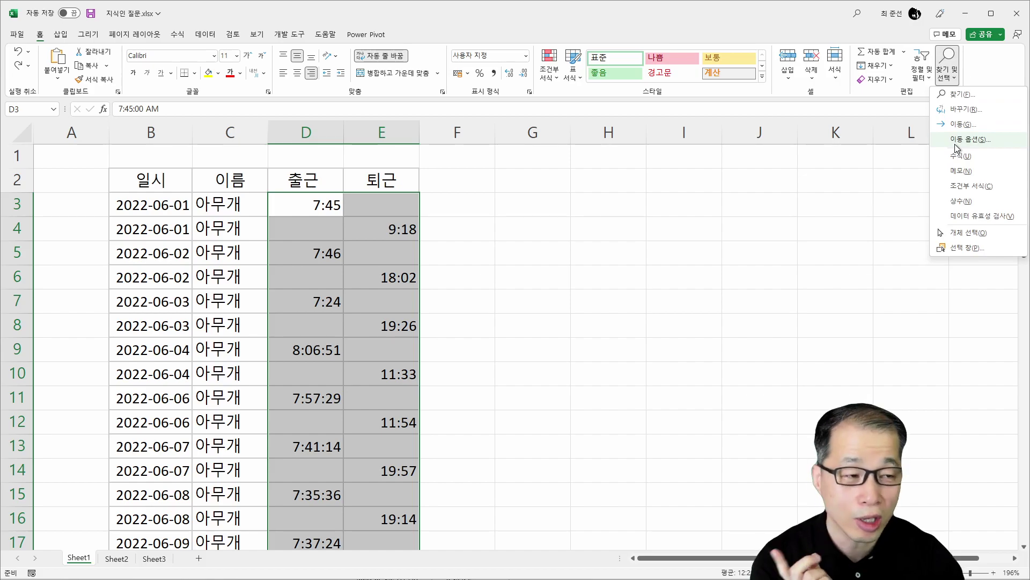
key("ctrl+g")
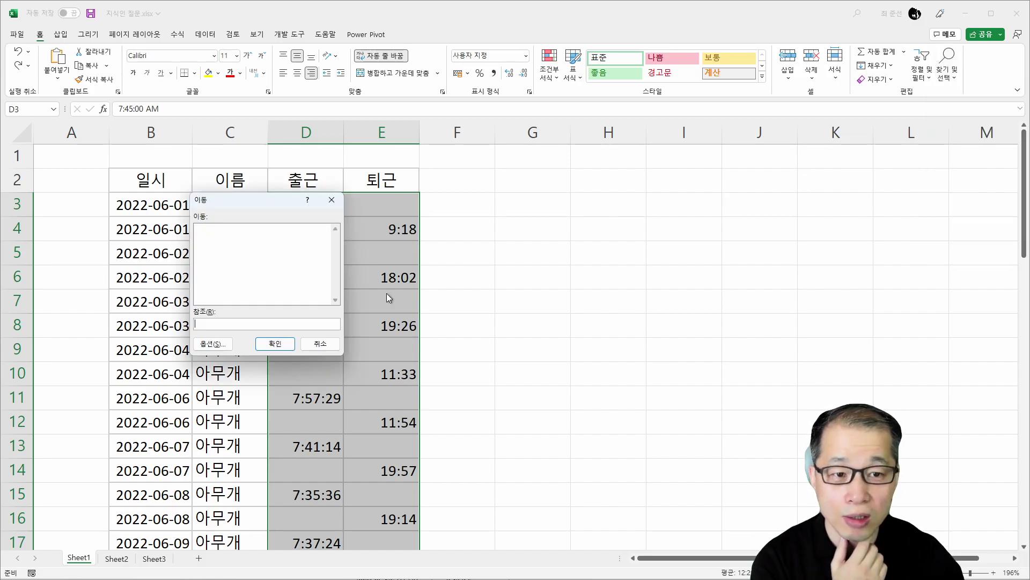
left_click(214, 344)
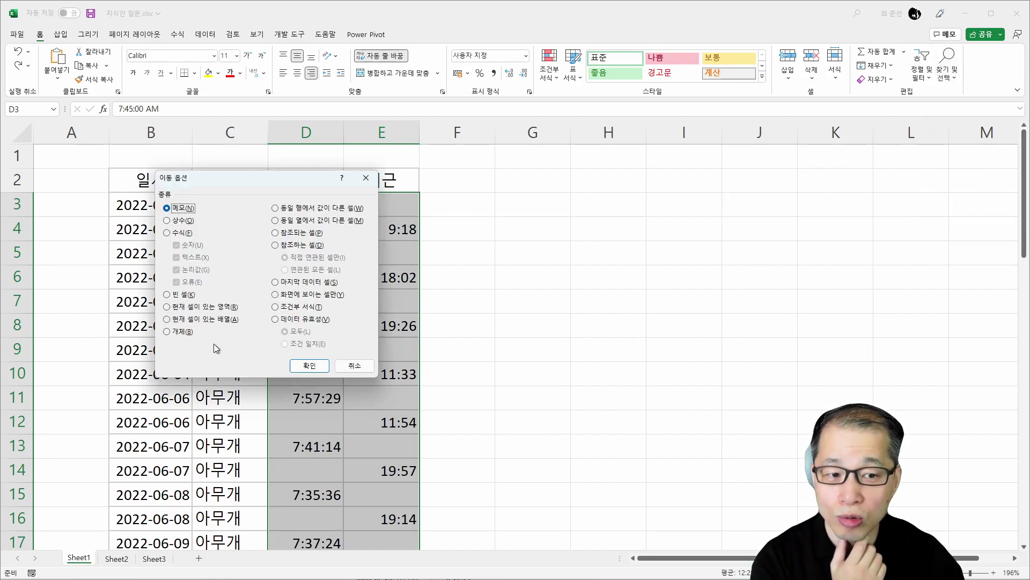
left_click(350, 366)
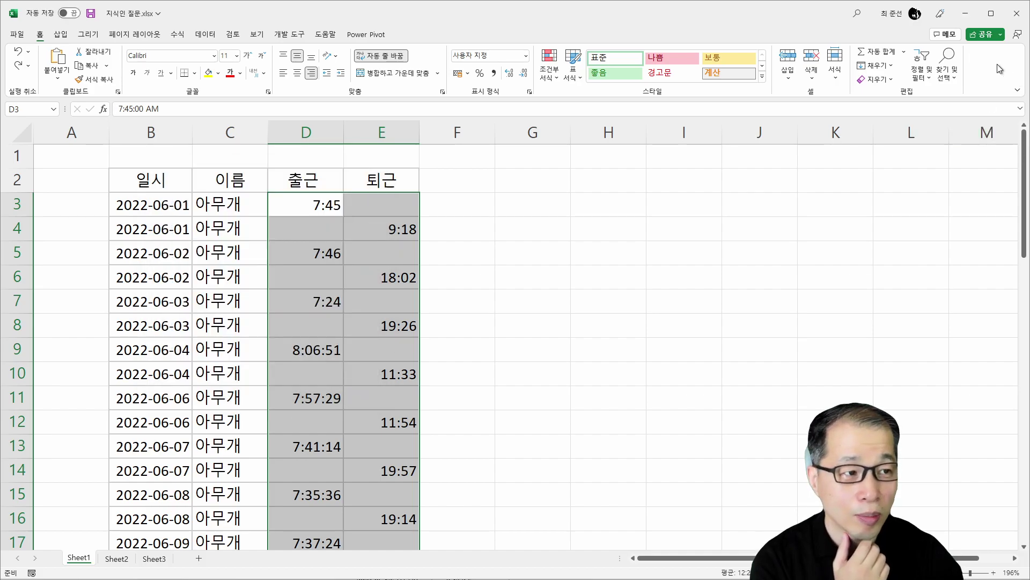
Select only the blank cells within D3:E30 using Go To Special
left_click(948, 63)
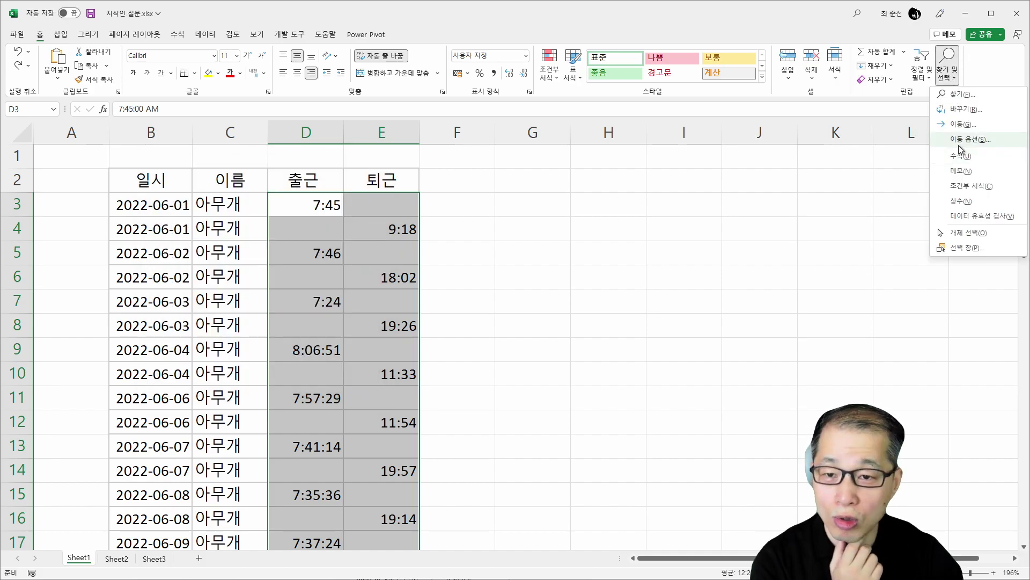
left_click(959, 144)
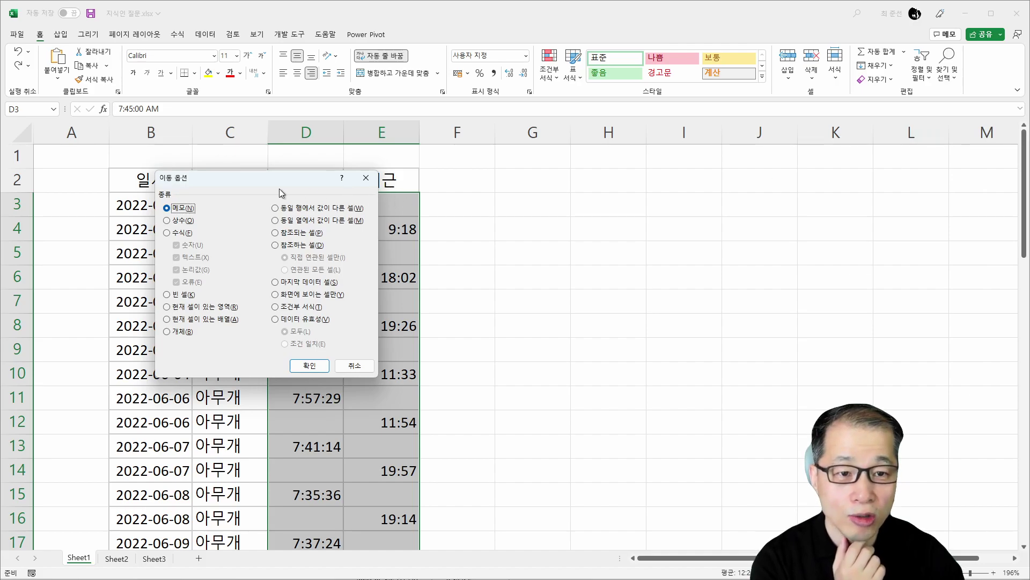
left_click_drag(265, 180, 564, 182)
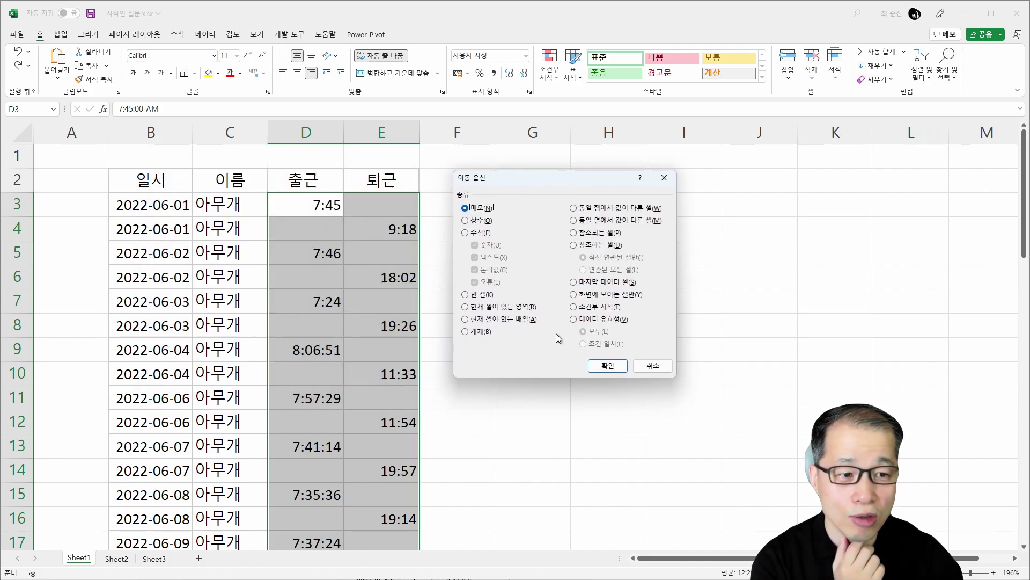
left_click(474, 295)
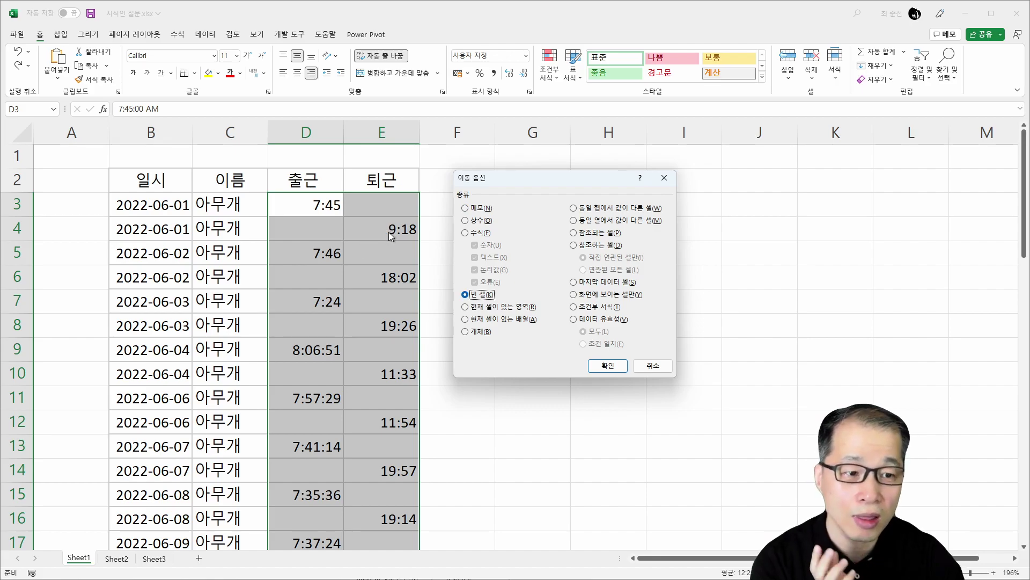
left_click(609, 365)
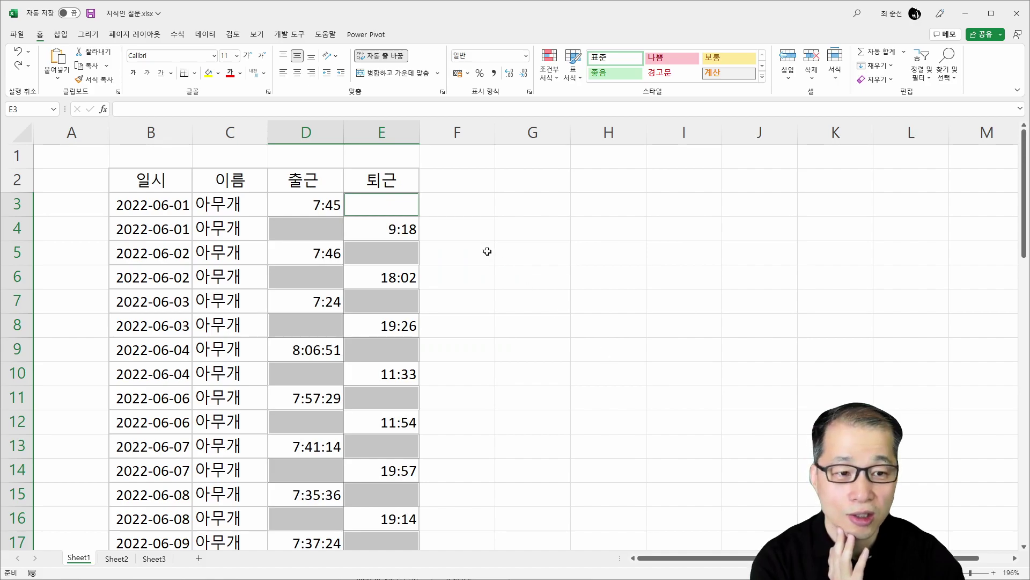
Try to delete the selected blank cells in the 출근 and 퇴근 columns with the remaining cells shifted up
right_click(390, 207)
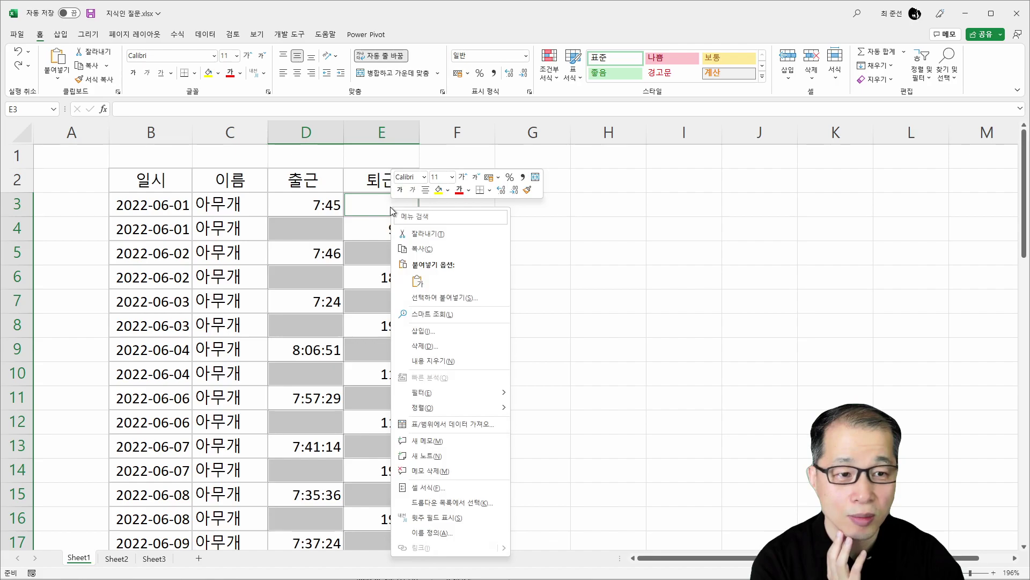
left_click(456, 346)
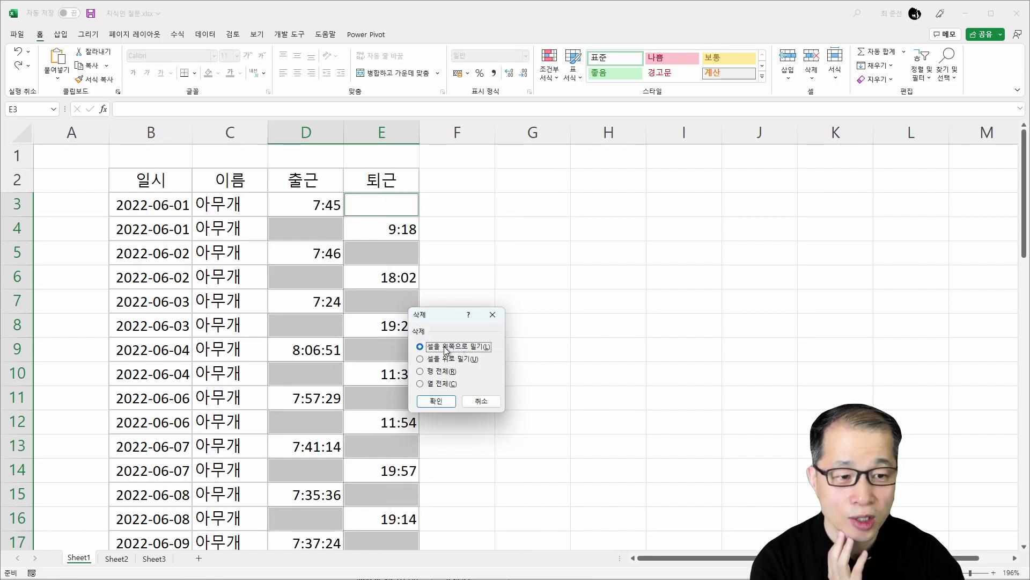
left_click(454, 360)
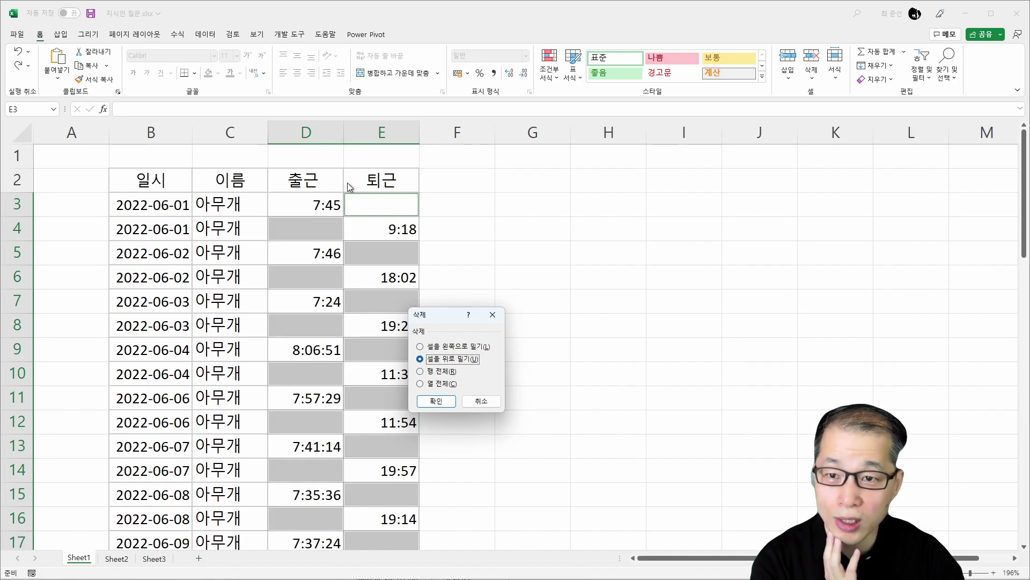
left_click(448, 402)
left_click(392, 349)
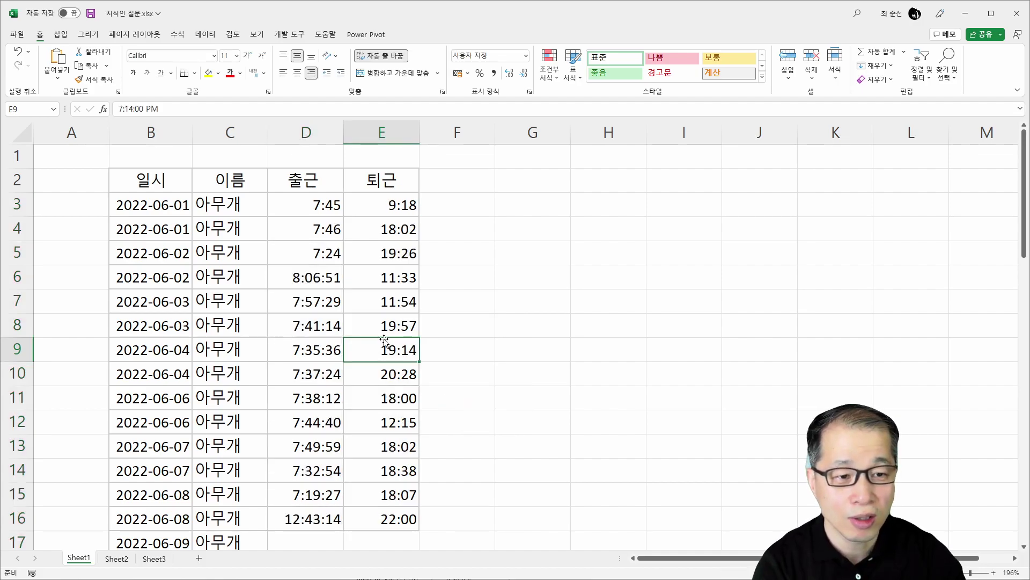
Examine how the shifted times line up with the dates and names of both employees, especially from row 17 down
scroll(402, 389, "down", 1)
scroll(402, 389, "down", 4)
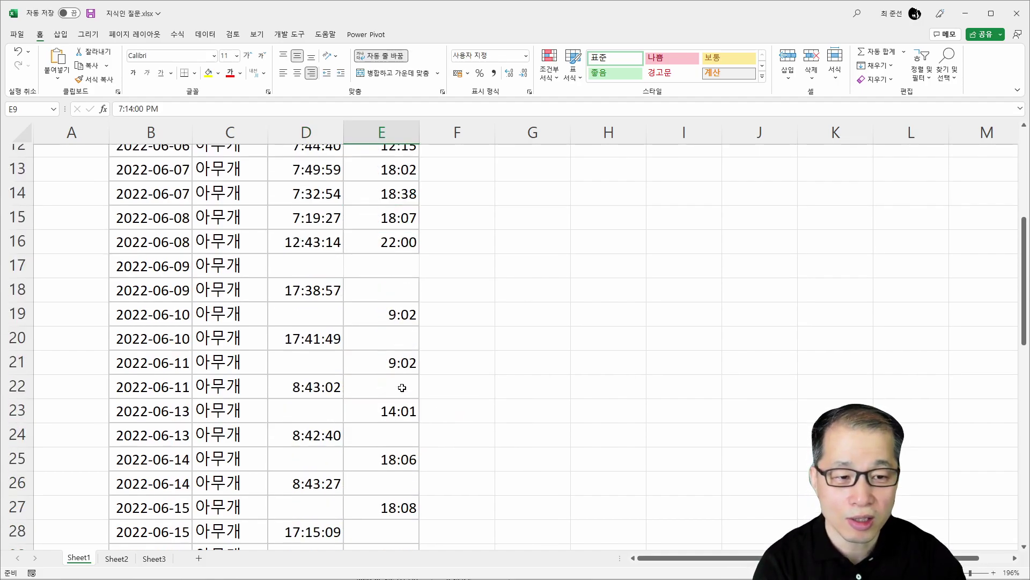
left_click_drag(332, 221, 399, 471)
scroll(400, 471, "down", 3)
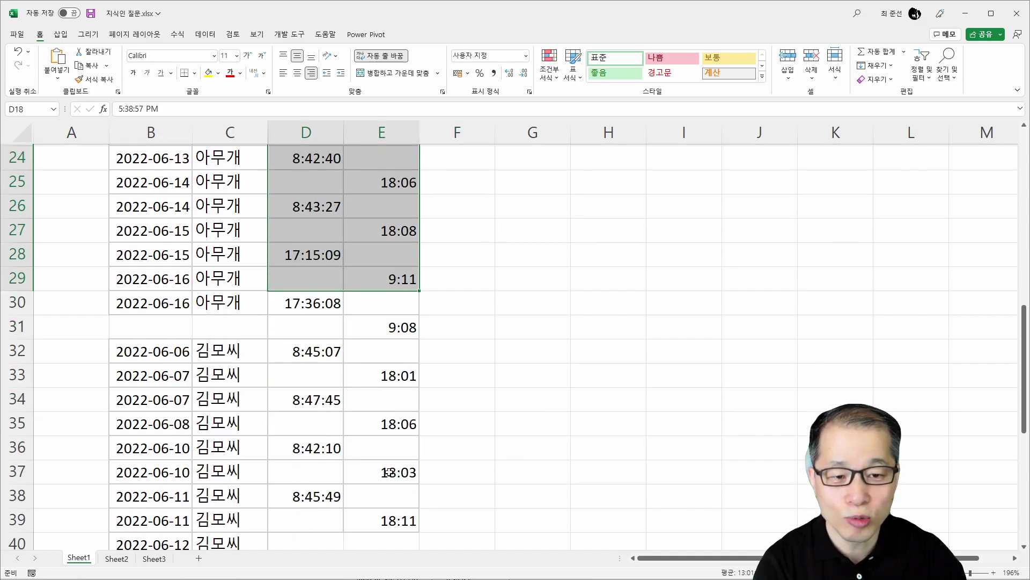
scroll(190, 432, "up", 5)
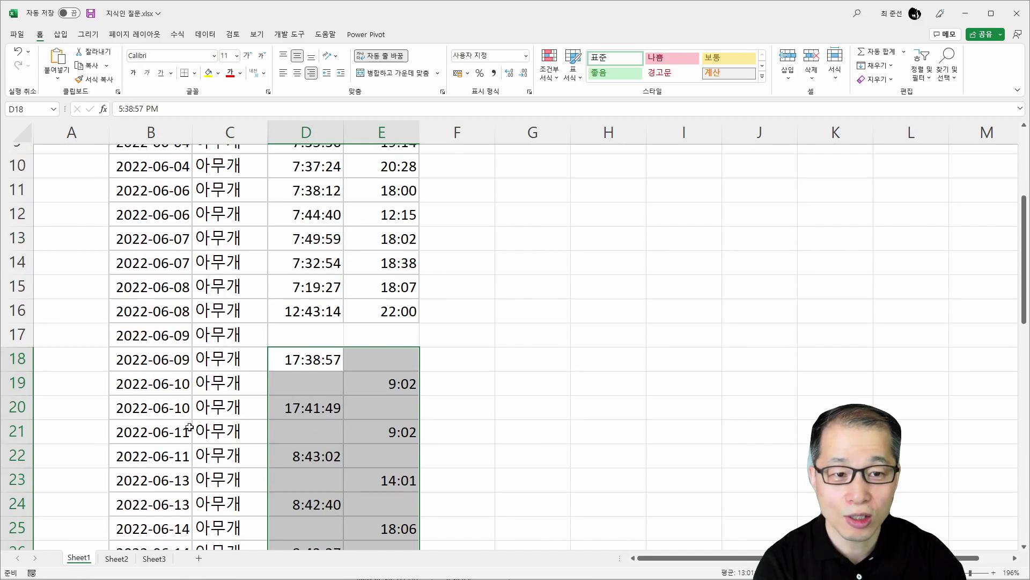
left_click_drag(142, 337, 232, 517)
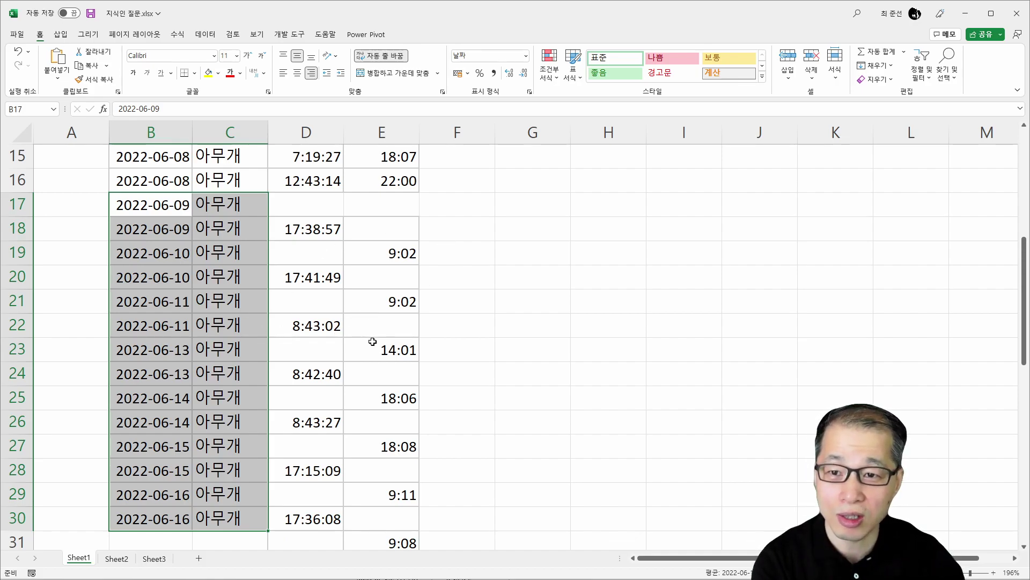
scroll(373, 342, "up", 5)
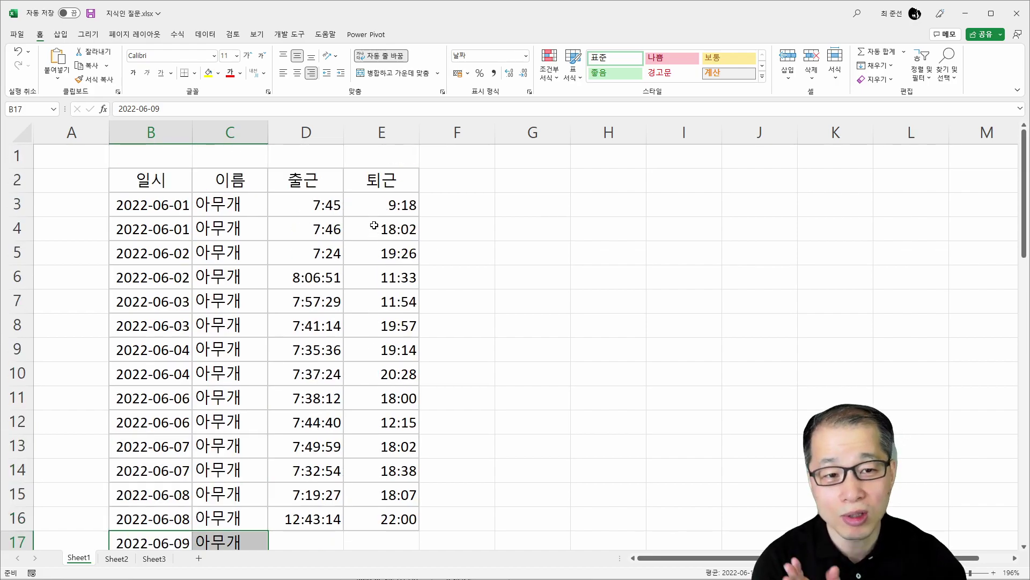
Undo the deletion of the blank cells in the 출근 and 퇴근 columns
left_click(321, 210)
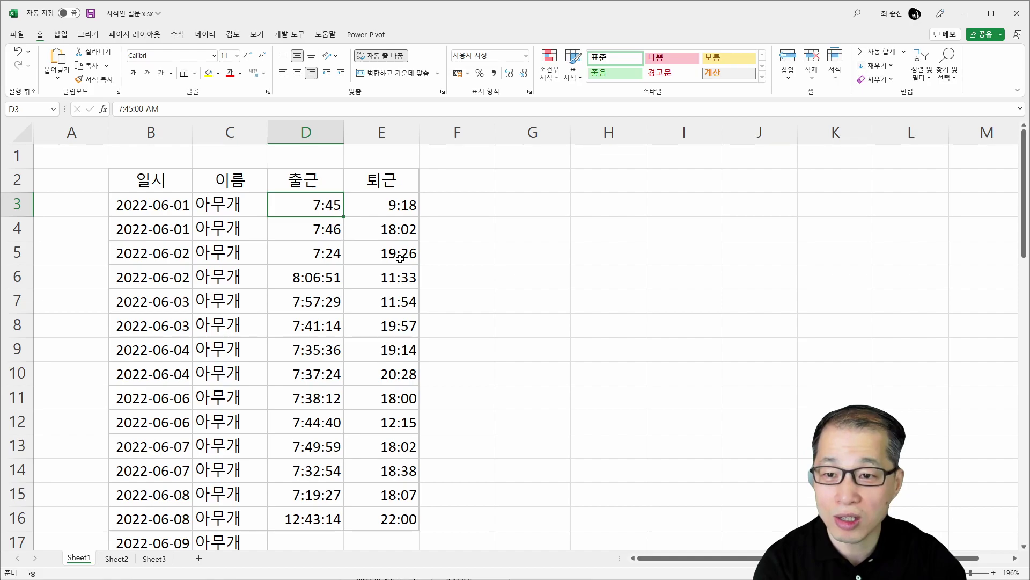
left_click(19, 52)
left_click(190, 214)
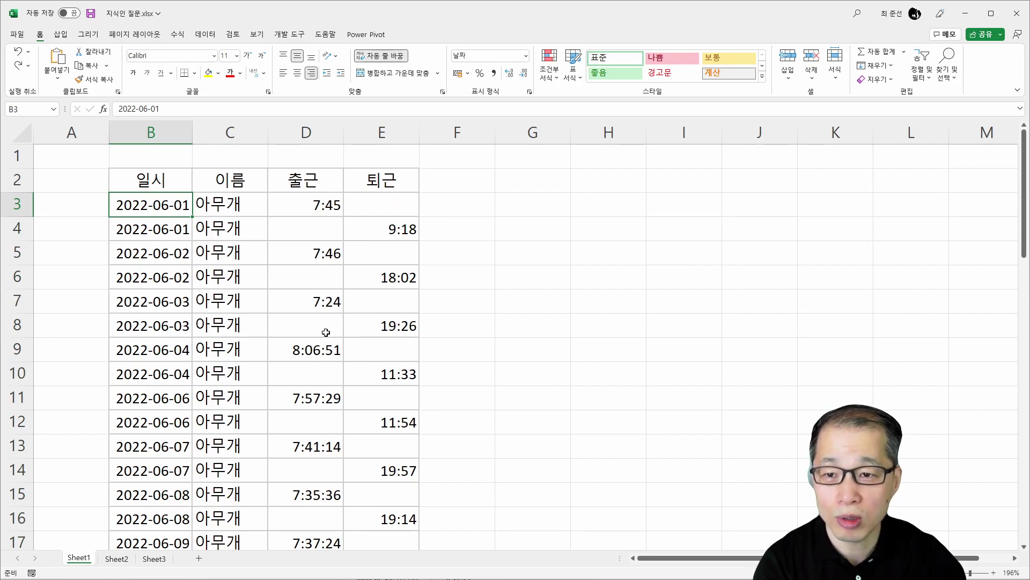
Select the whole attendance range B2:E53, including the headers and the blank row 31
scroll(325, 333, "down", 6)
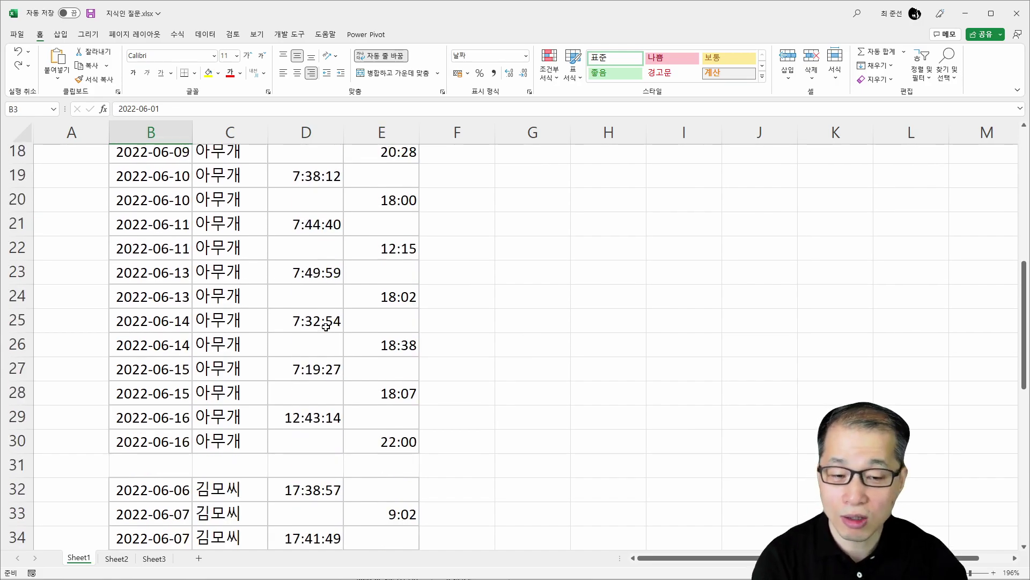
left_click_drag(175, 459, 371, 466)
left_click(231, 273)
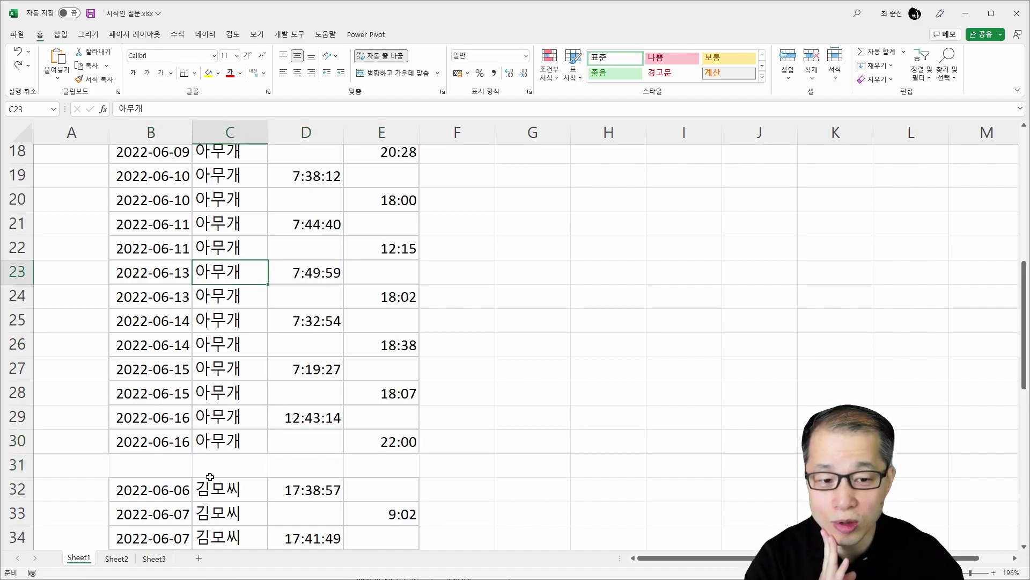
left_click(165, 204)
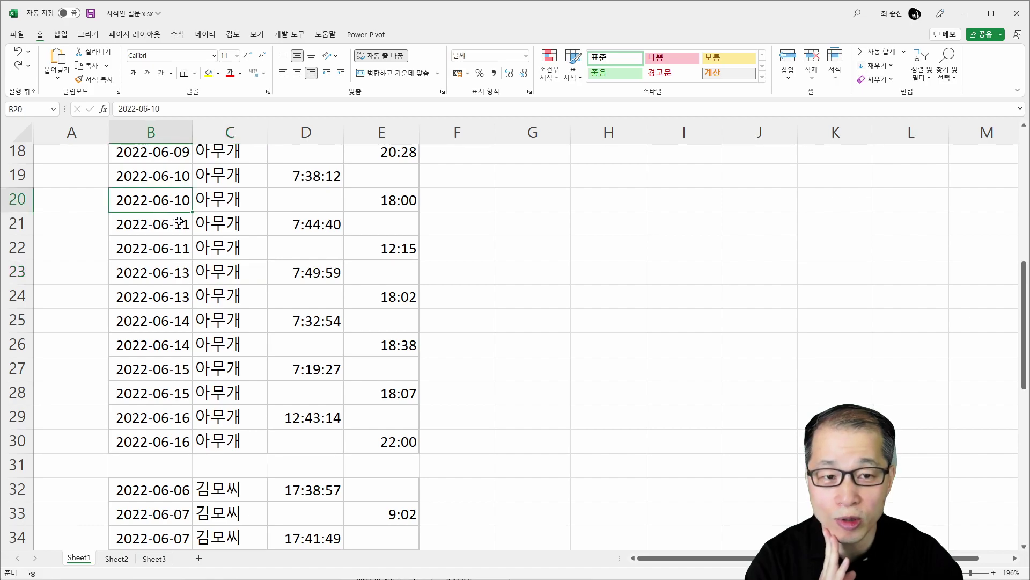
scroll(171, 215, "up", 6)
left_click(168, 180)
left_click_drag(168, 181, 354, 483)
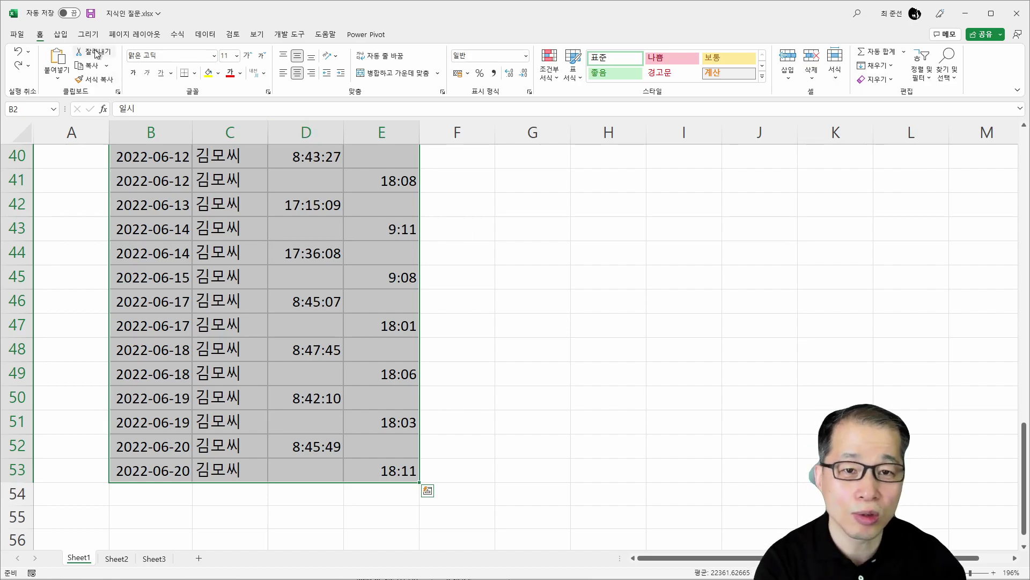
Convert the selected range $B$2:$E$53 into a table with its first row as headers
left_click(60, 34)
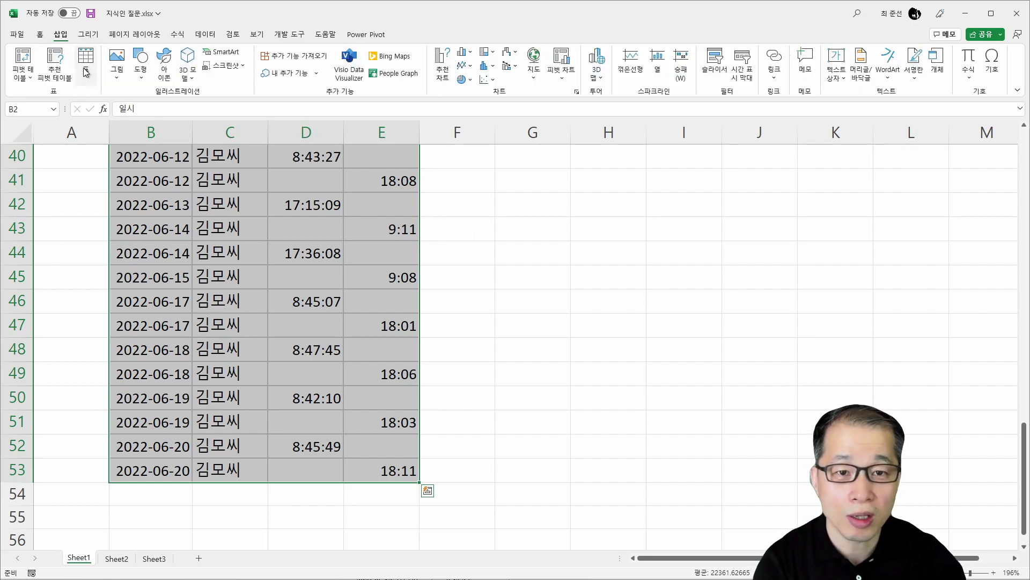
left_click(85, 71)
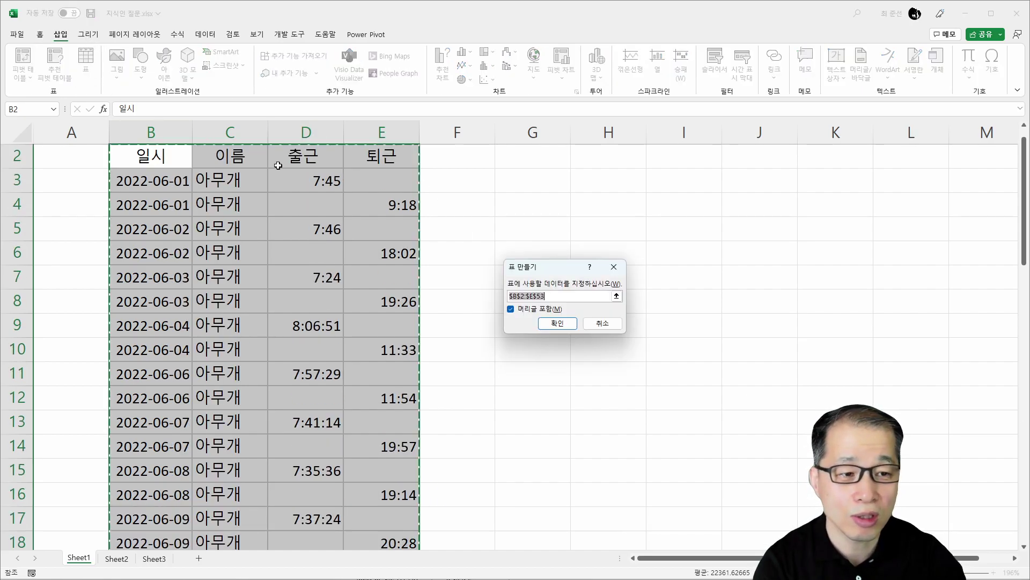
scroll(308, 202, "up", 1)
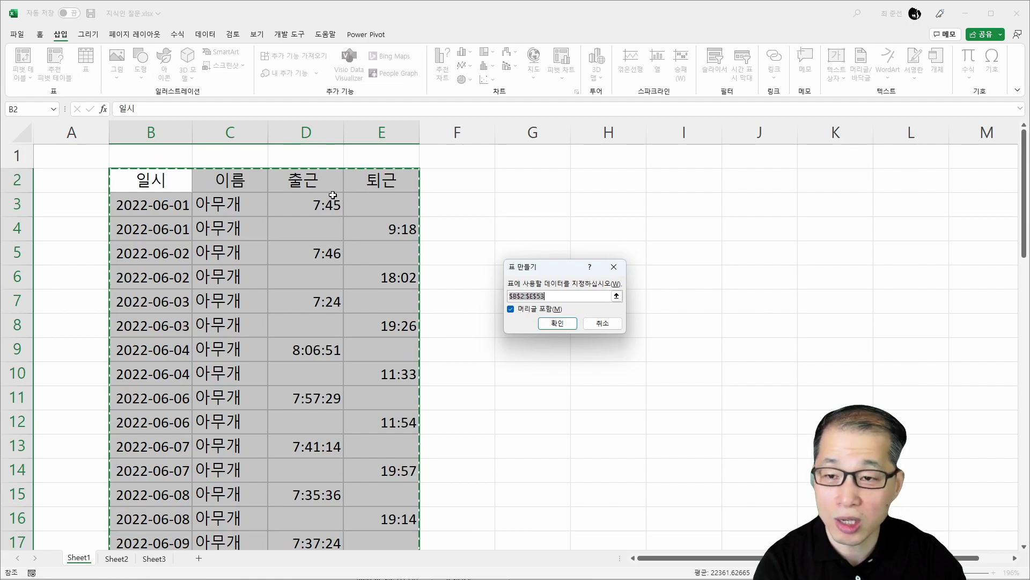
left_click(559, 322)
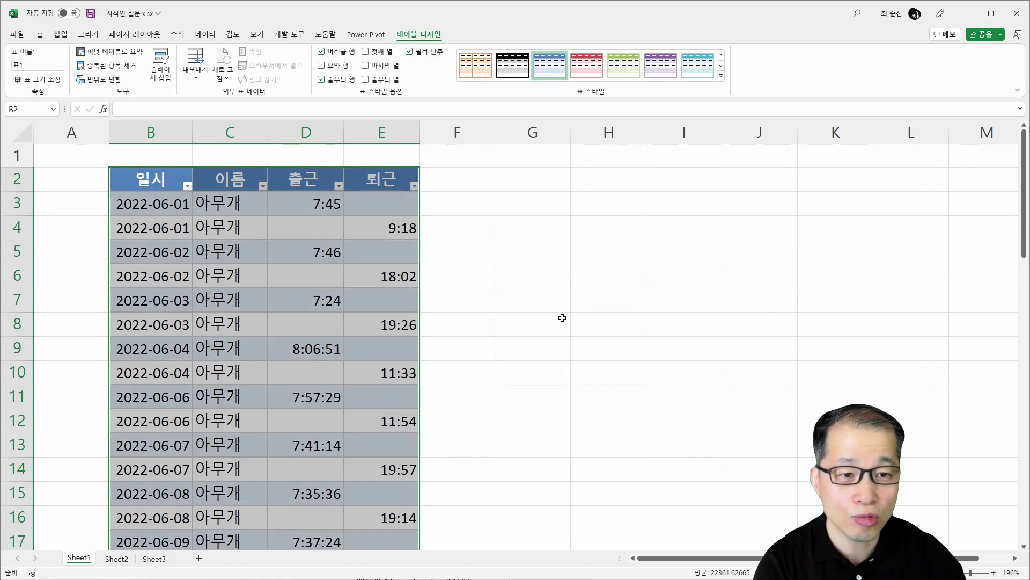
Load the attendance table into the Power Query editor and remove the automatic 변경된 유형 step
left_click(316, 210)
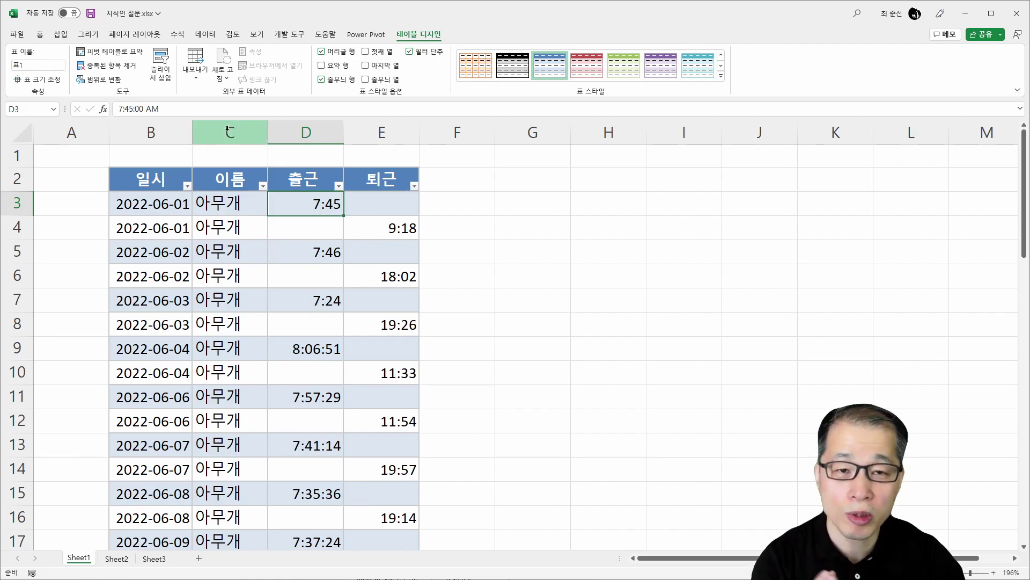
left_click(204, 36)
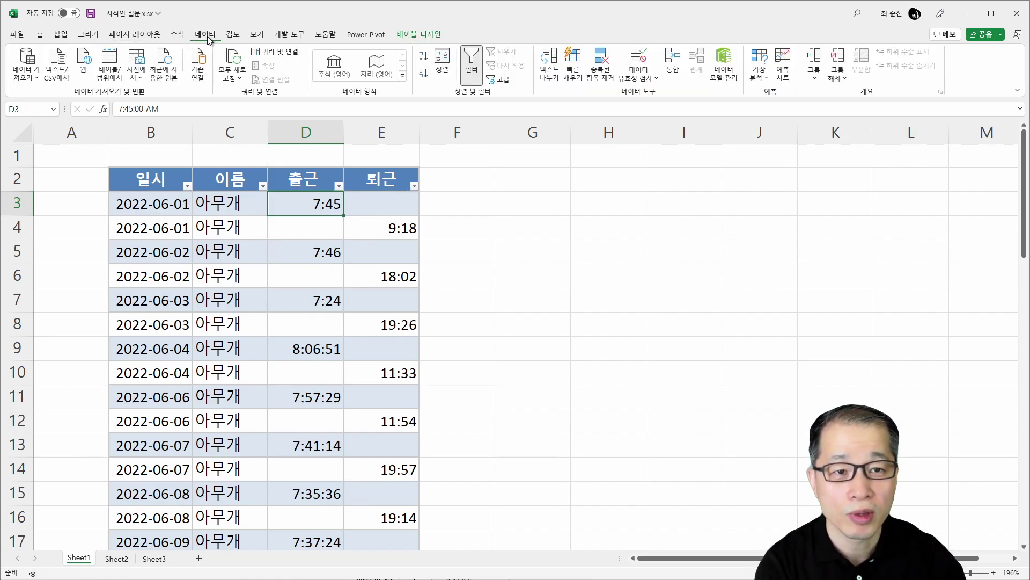
left_click(110, 69)
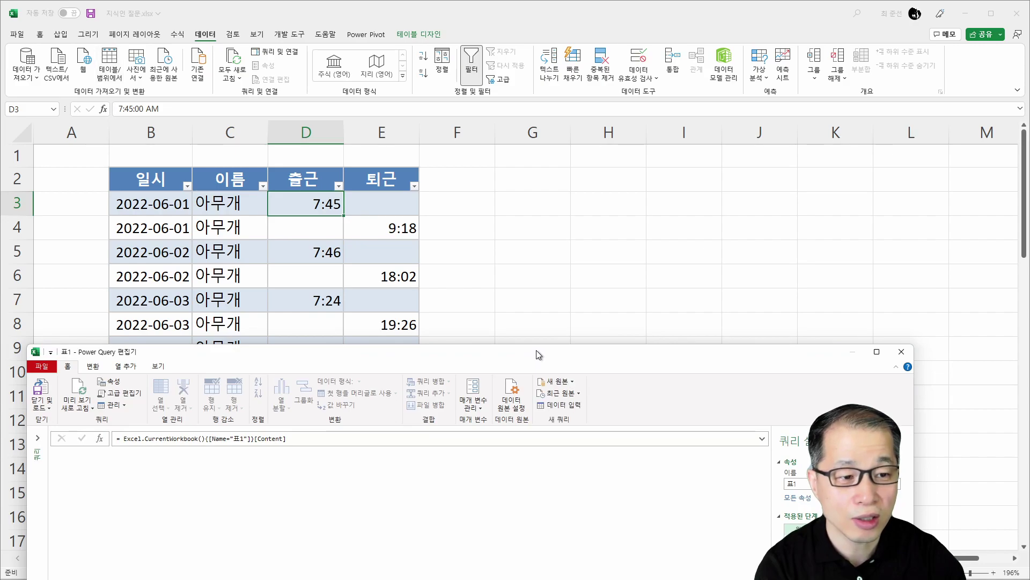
left_click_drag(549, 339, 592, 41)
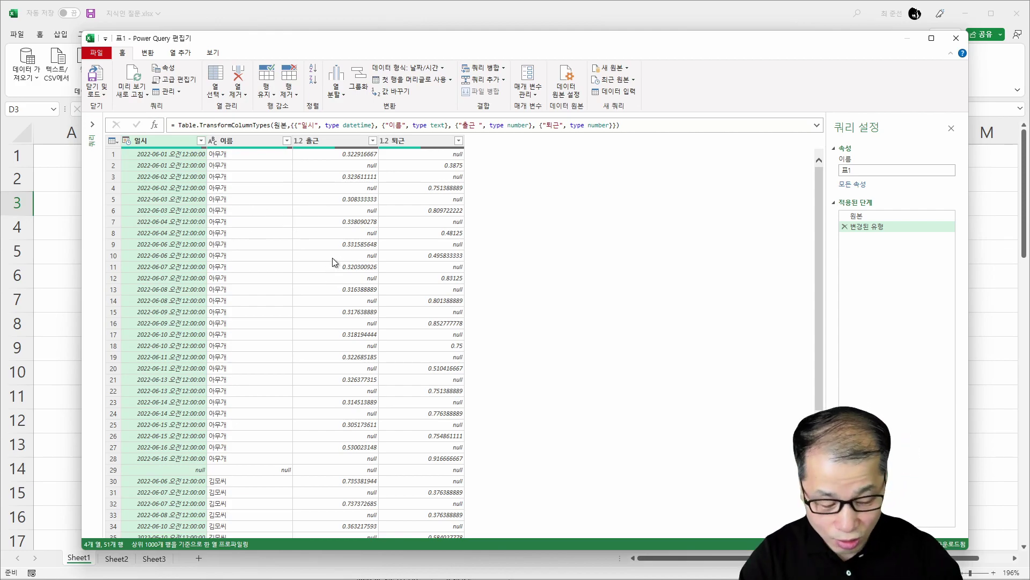
scroll(333, 258, "up", 5)
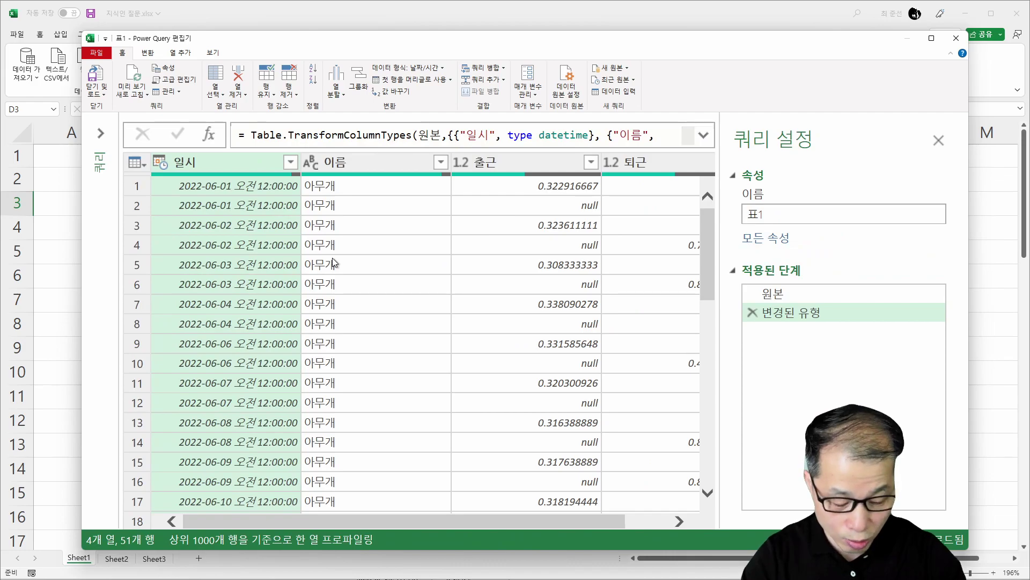
scroll(333, 258, "down", 3)
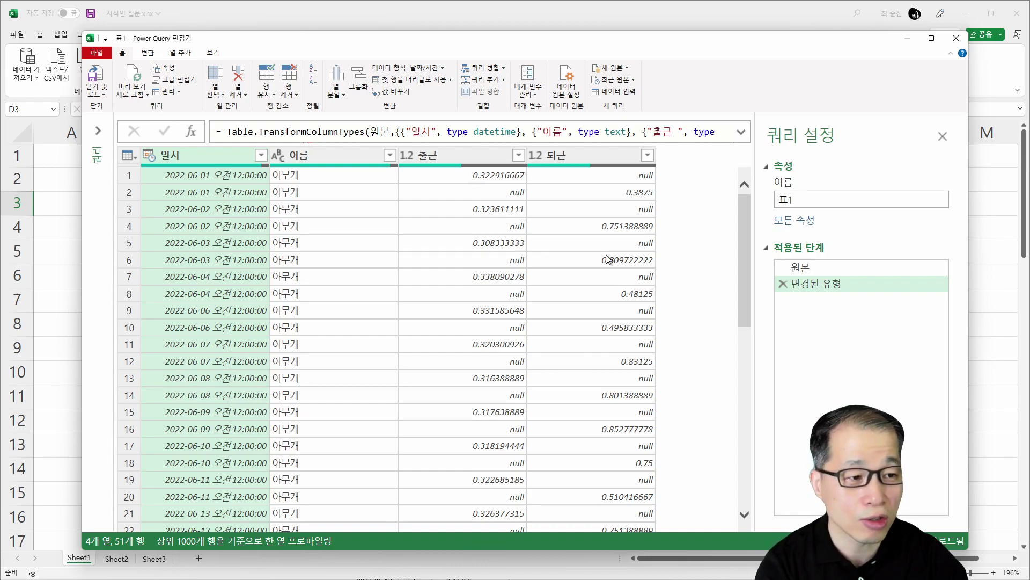
left_click(785, 284)
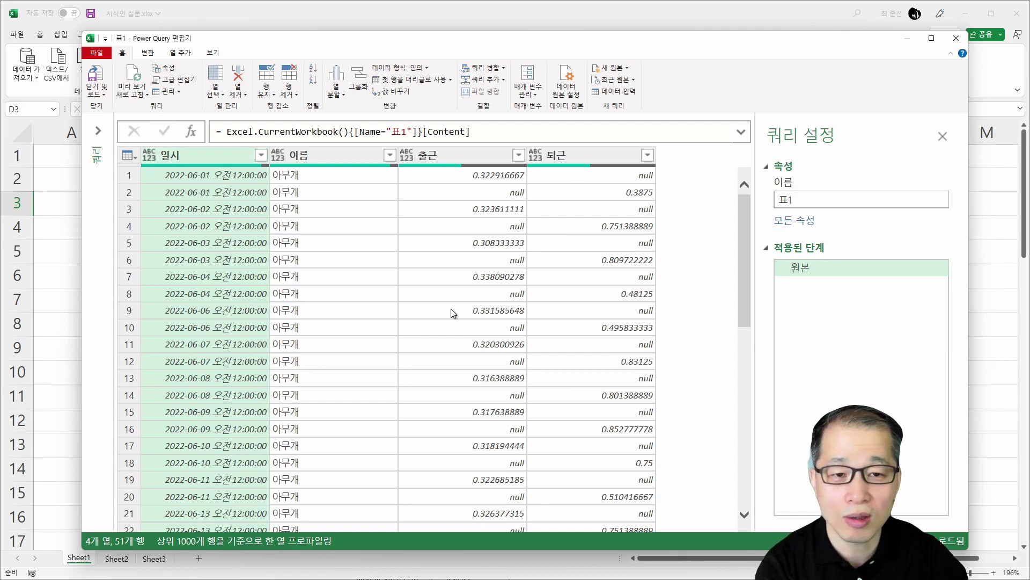
Set the data type of the 일시 column to 날짜 and the 이름 column to 텍스트
left_click(149, 155)
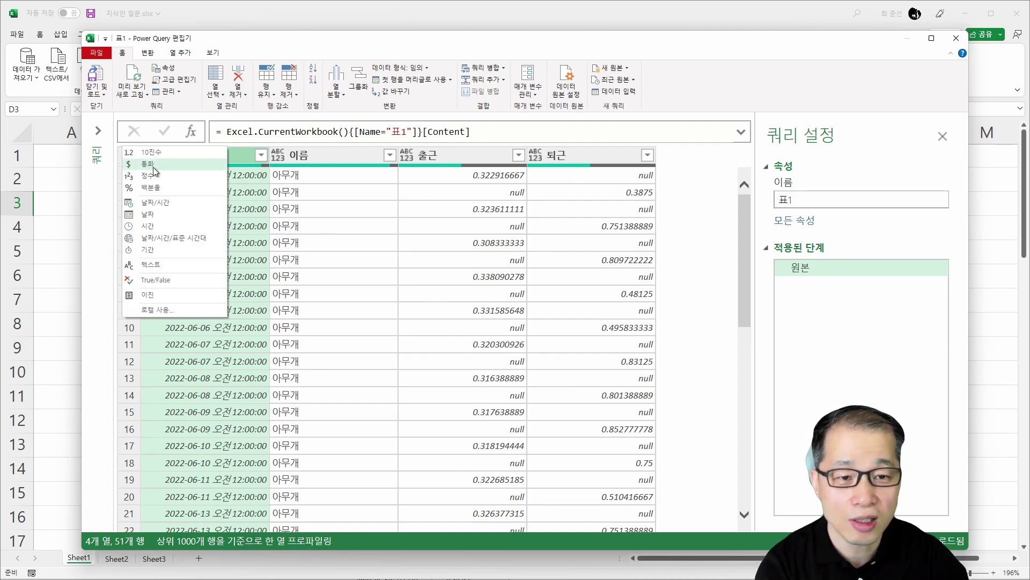
left_click(172, 214)
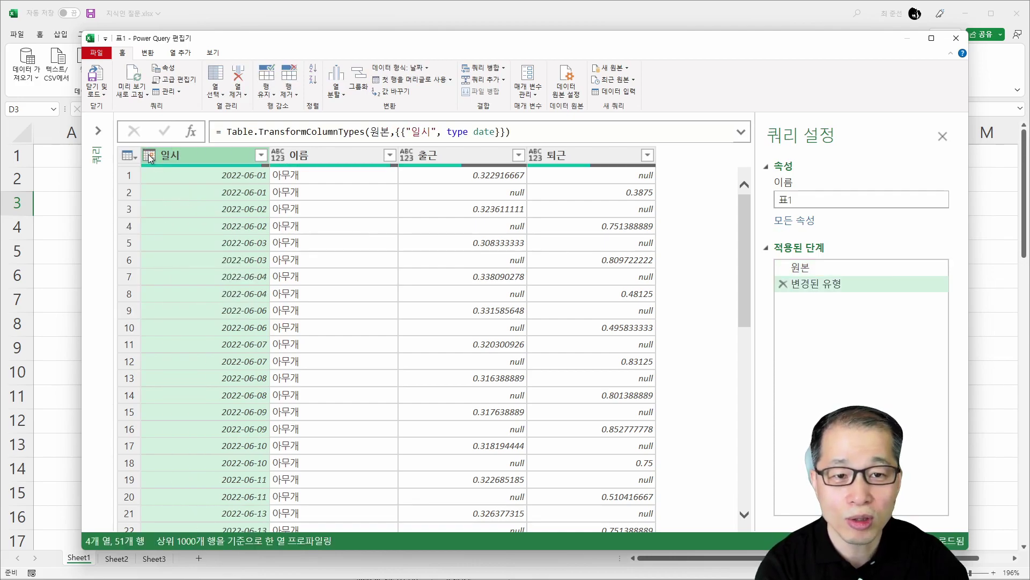
left_click(275, 156)
left_click(266, 263)
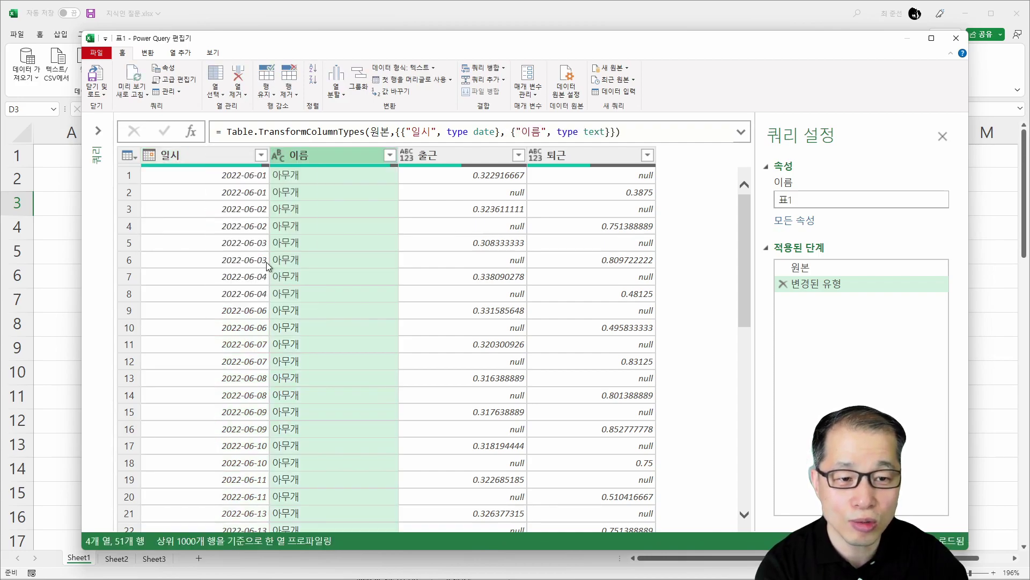
Set the data type of the 출근 and 퇴근 columns to 시간
left_click(407, 156)
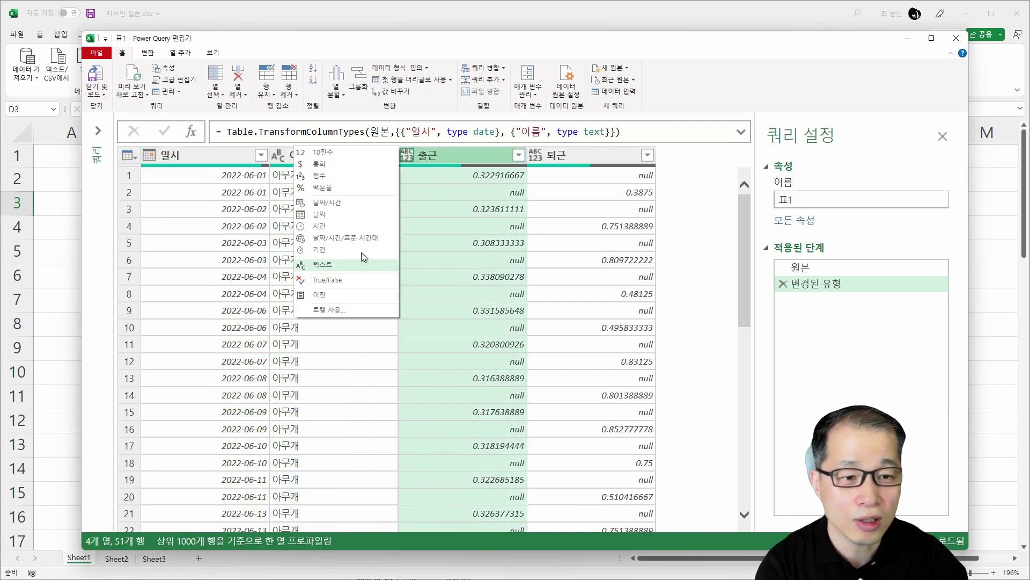
left_click(347, 228)
left_click(537, 155)
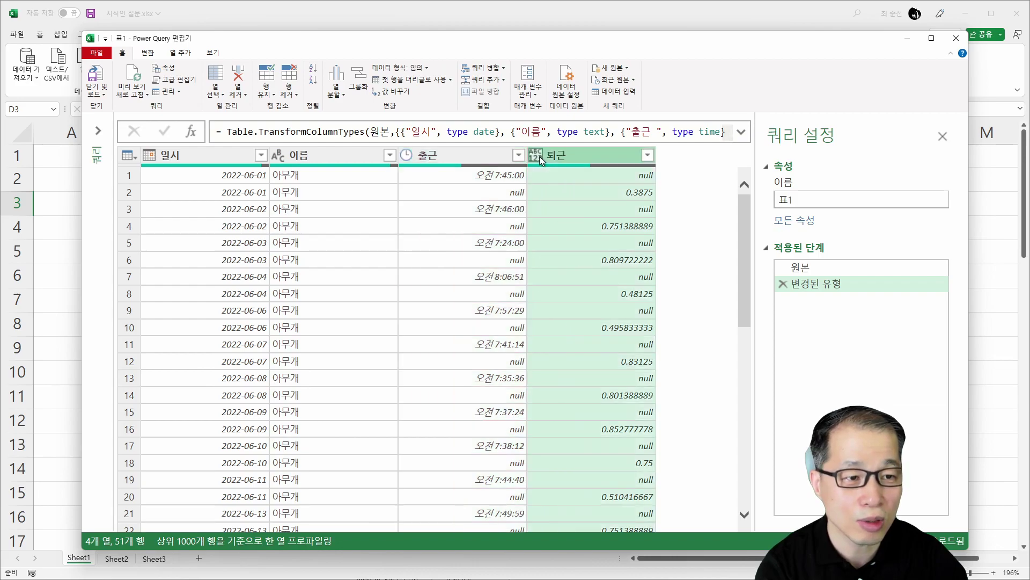
left_click(443, 232)
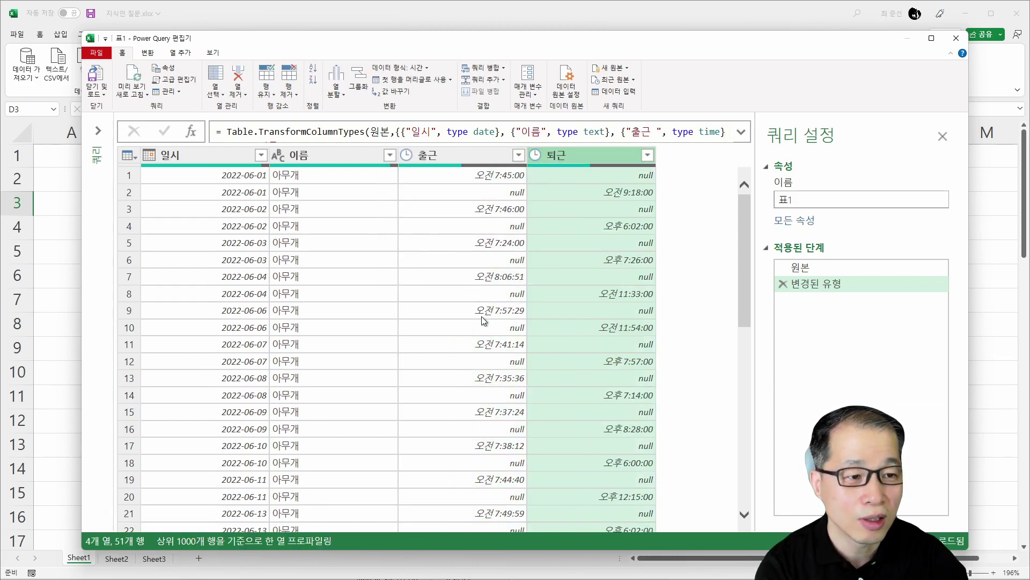
left_click(369, 280)
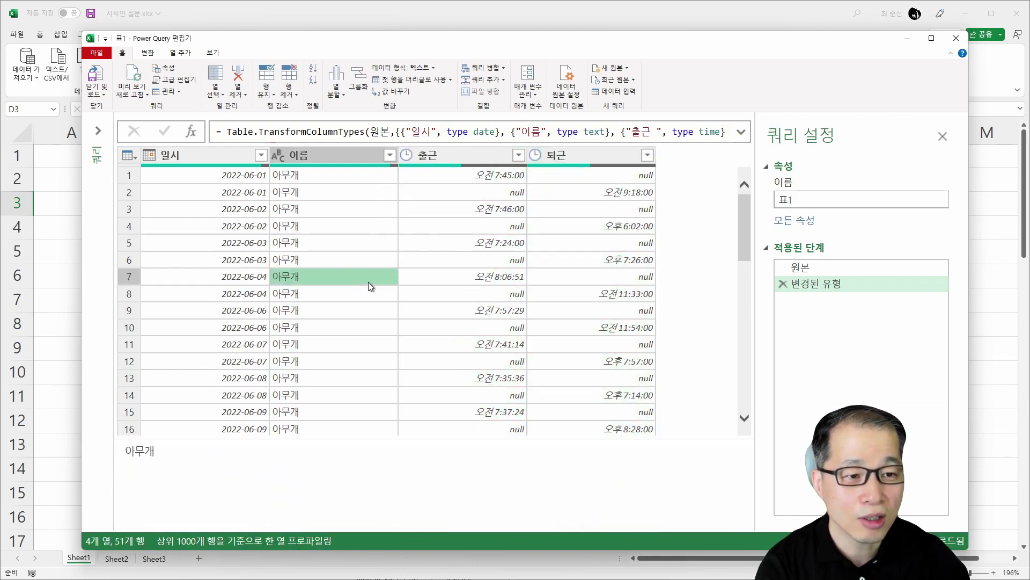
left_click(229, 180)
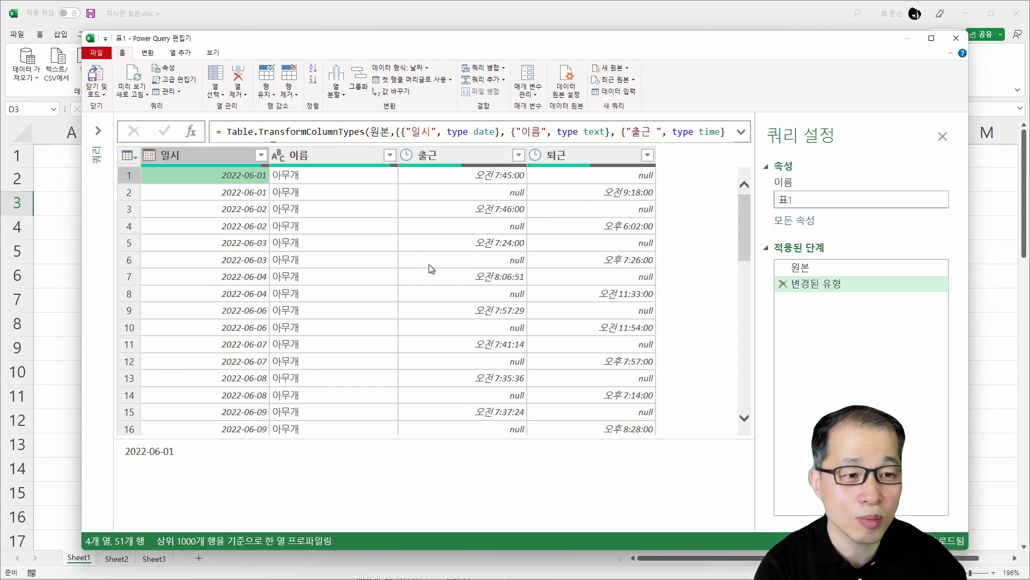
Fill the null cells of the 출근 column downward with the value above each of them
left_click(490, 160)
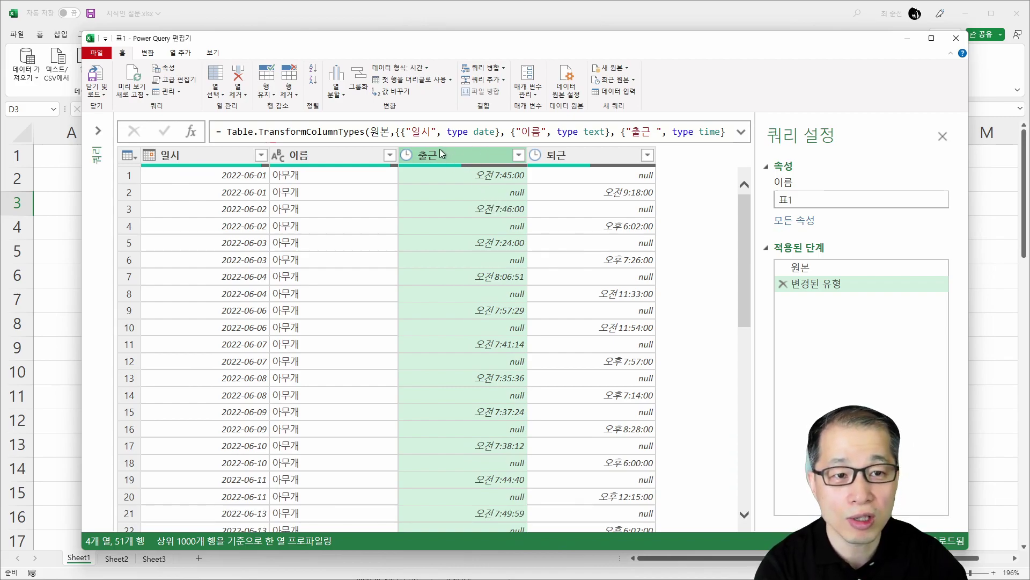
left_click(147, 52)
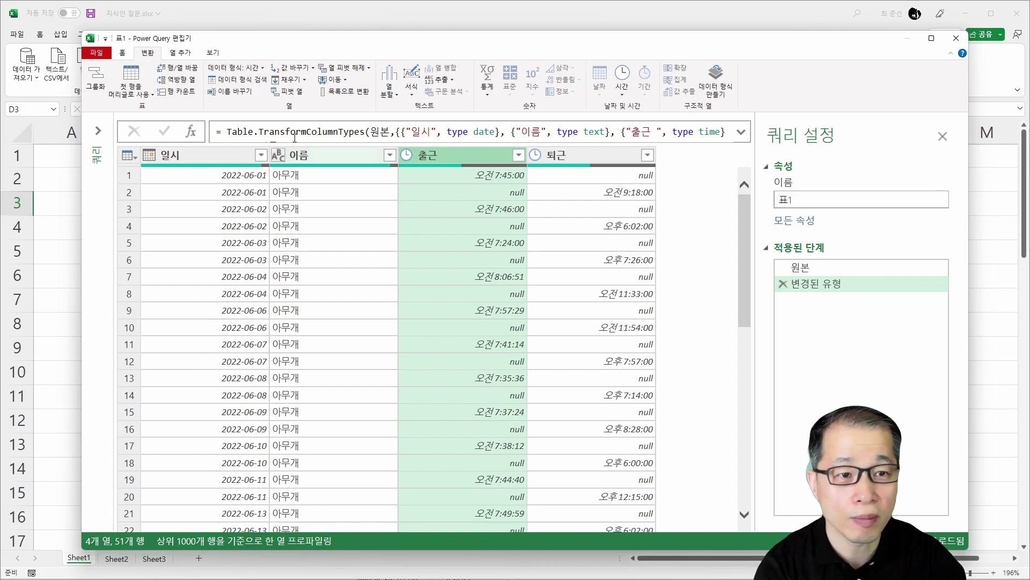
left_click(293, 79)
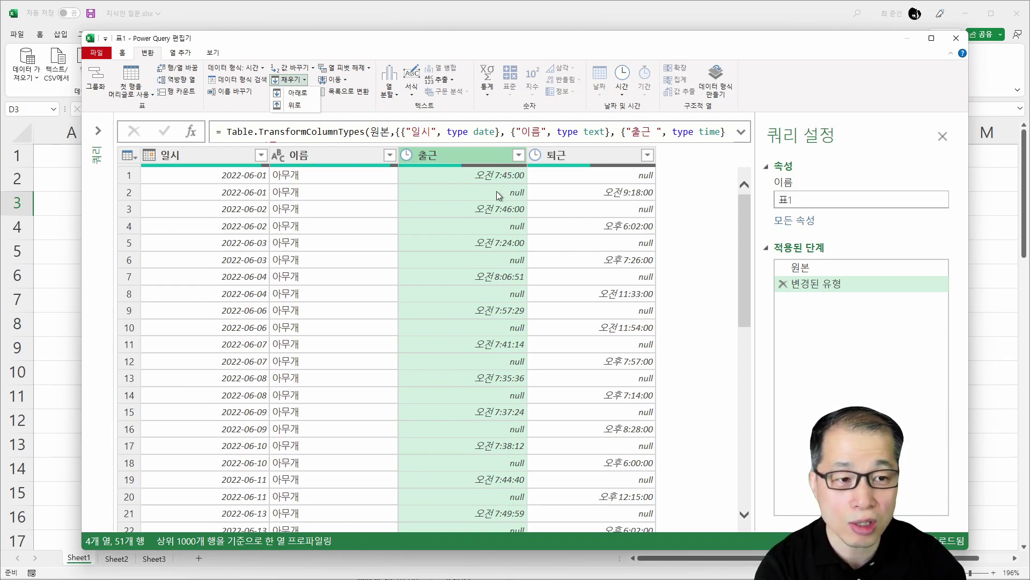
left_click(301, 94)
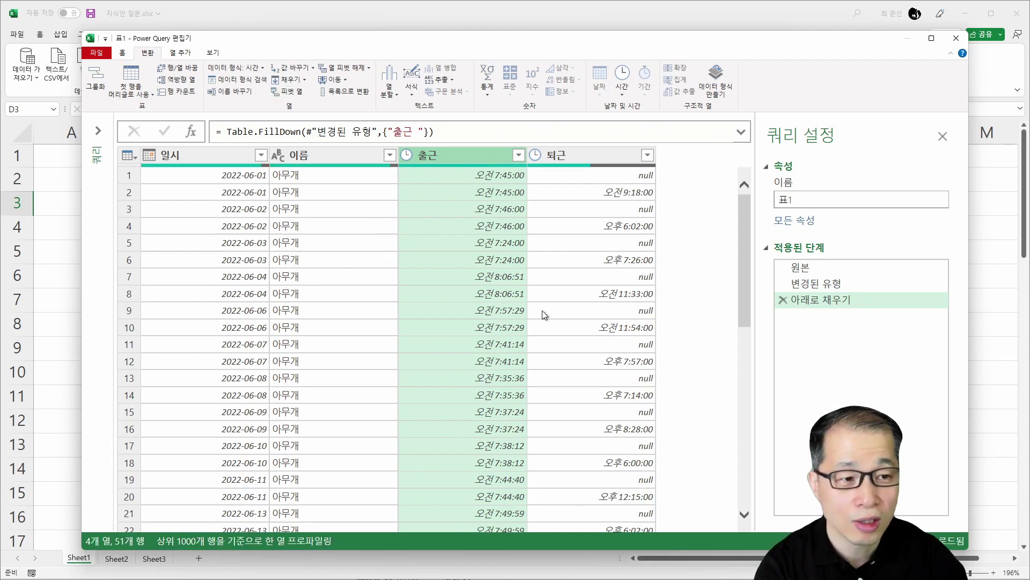
Fill the null cells of the 퇴근 column upward with the value below each of them
left_click(626, 157)
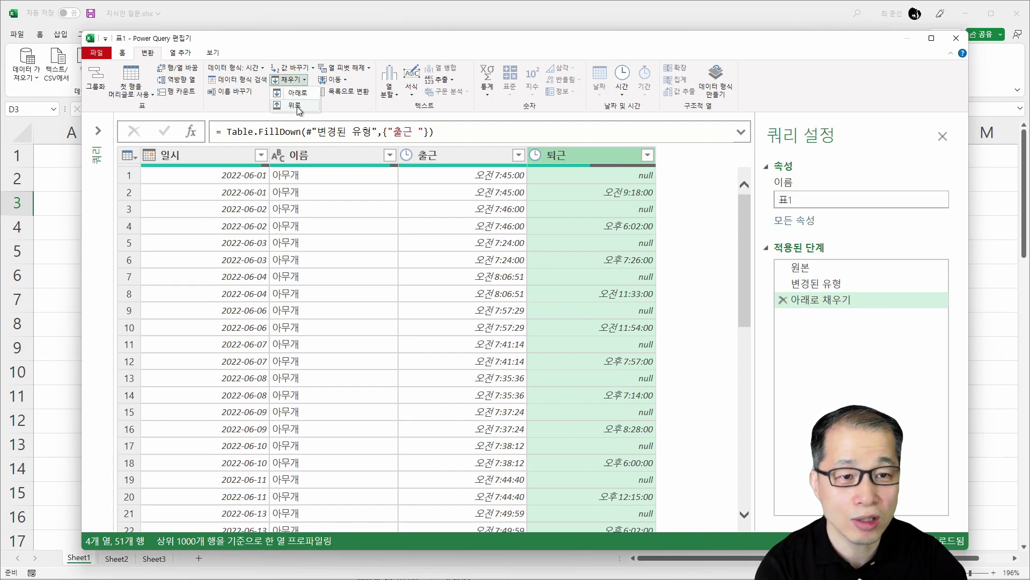
left_click(299, 109)
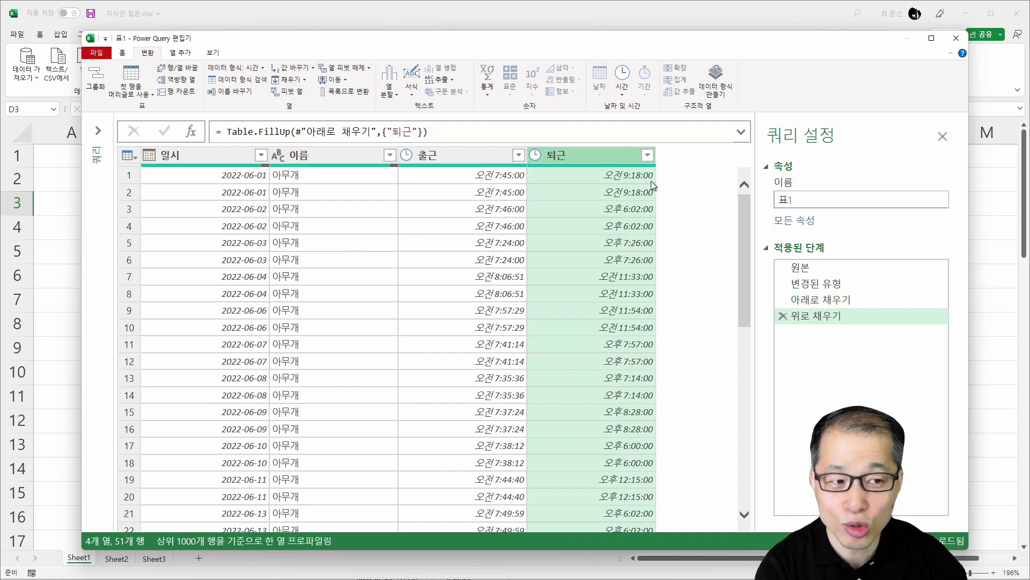
left_click(129, 176)
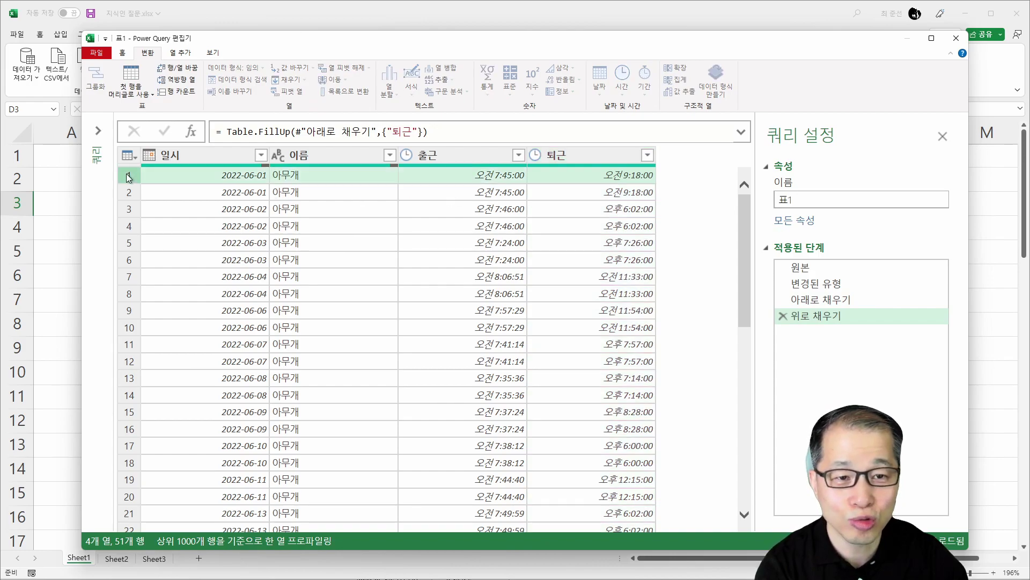
left_click(128, 193)
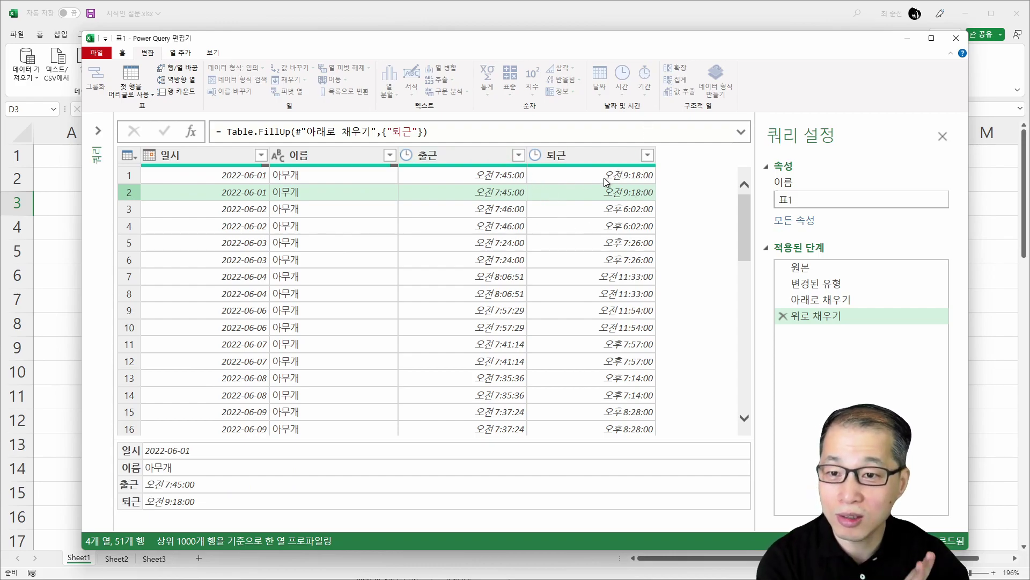
Filter the 이름 column to exclude the (Null) entry, removing the empty row between the two employees' records
scroll(596, 289, "down", 6)
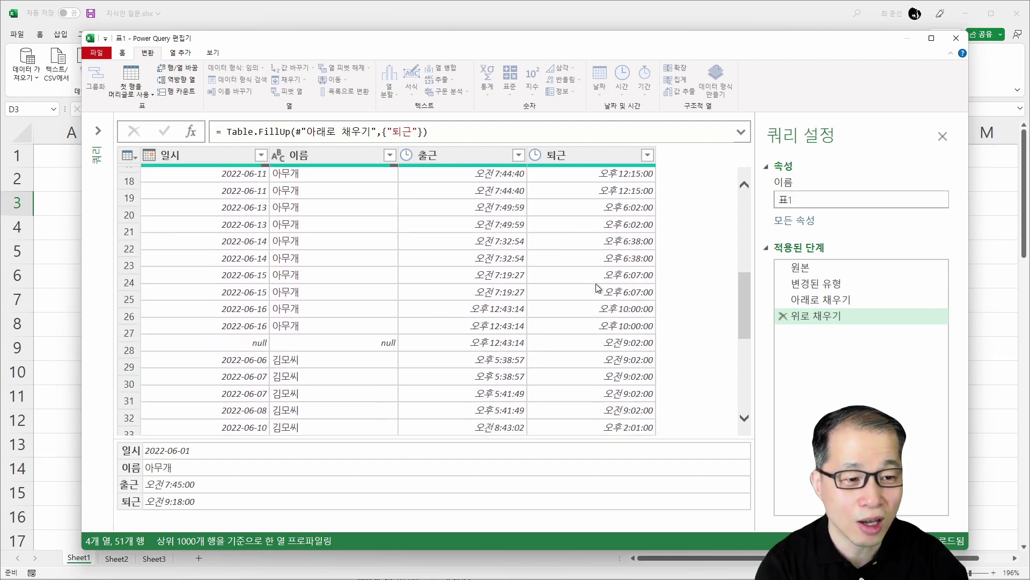
scroll(596, 289, "down", 6)
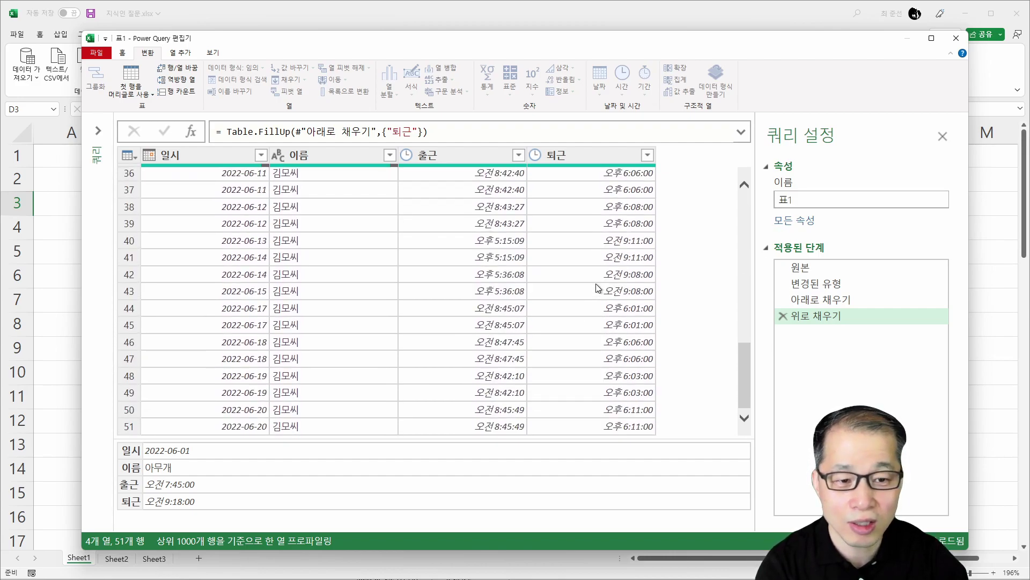
scroll(597, 288, "up", 4)
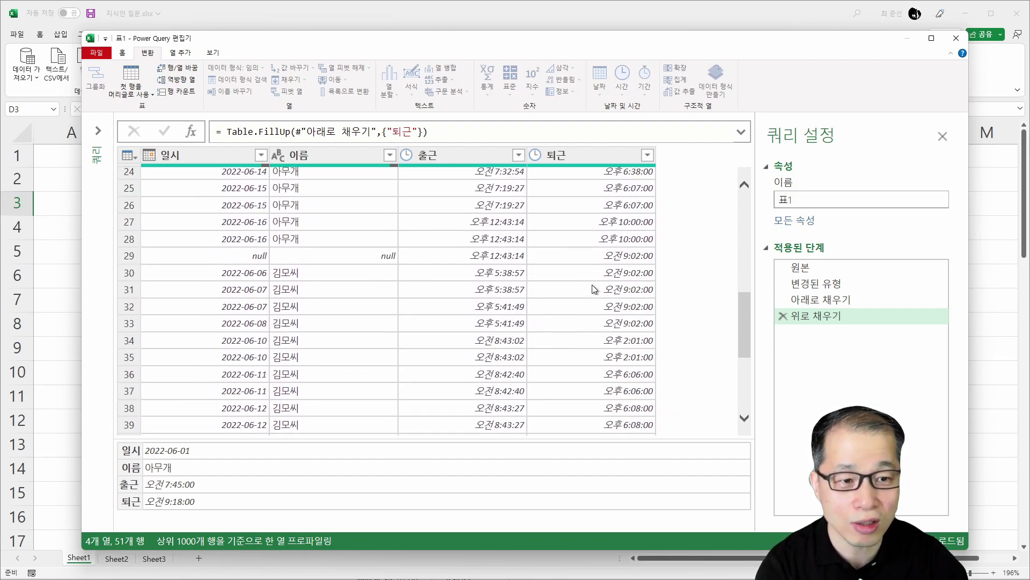
left_click(247, 259)
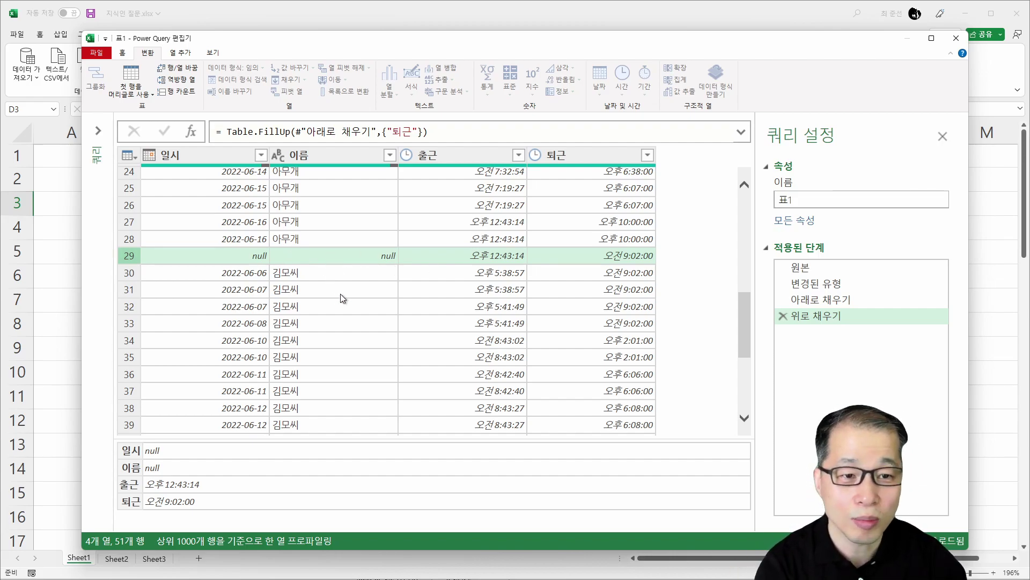
left_click(391, 157)
left_click(391, 156)
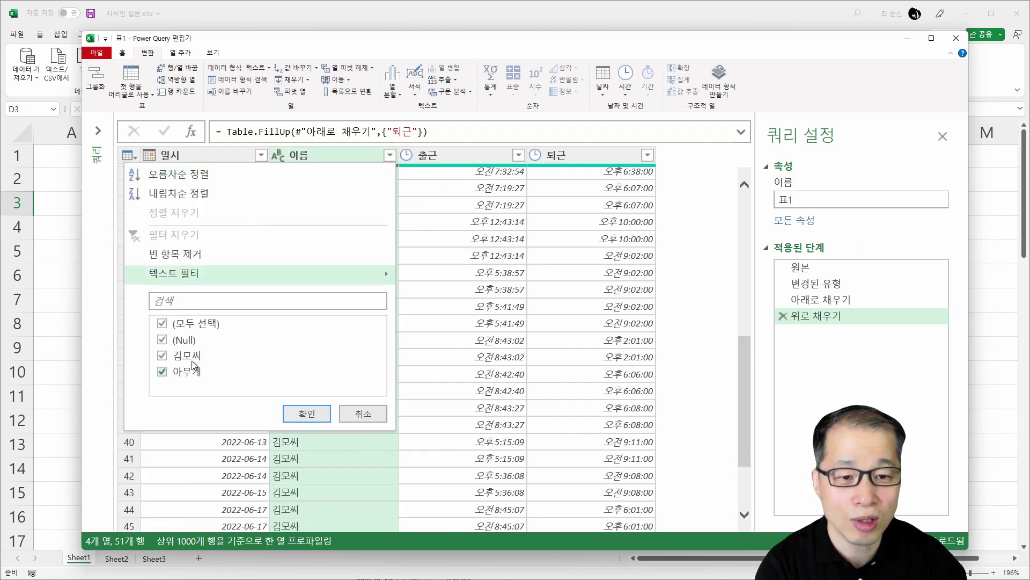
left_click(184, 342)
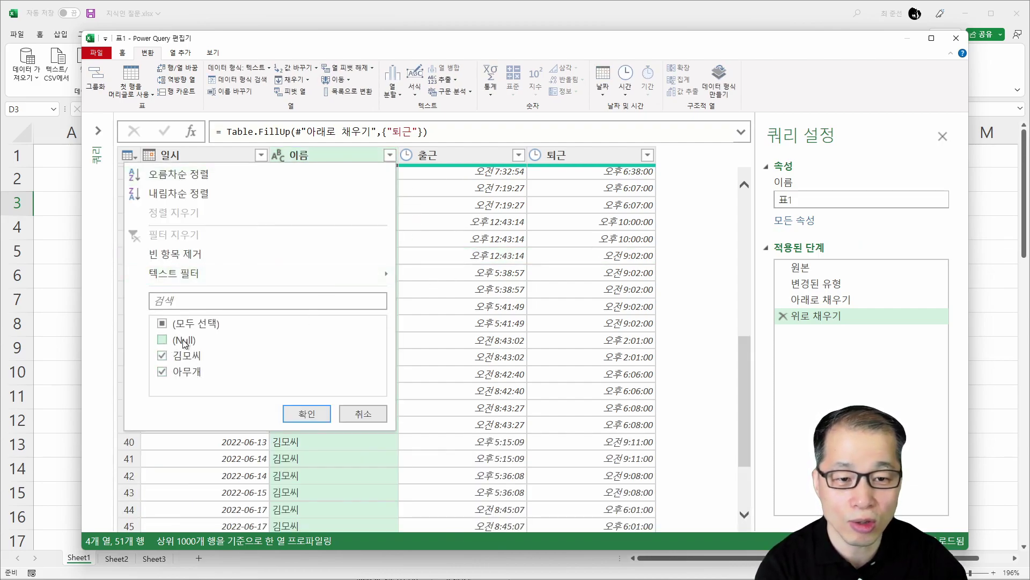
left_click(313, 417)
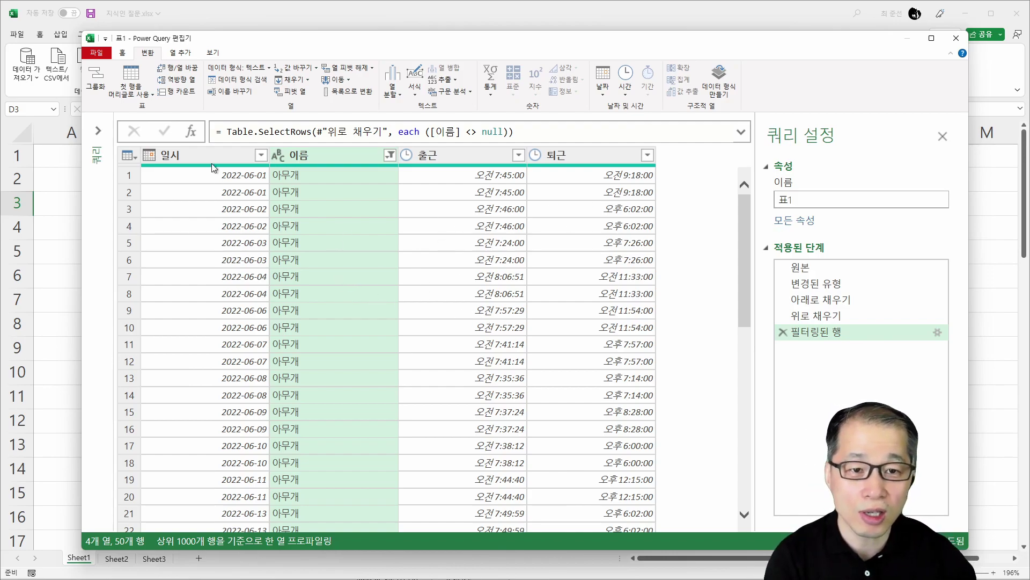
Remove duplicate rows based on all columns from 일시 to 퇴근 and check the first remaining rows
left_click(203, 151)
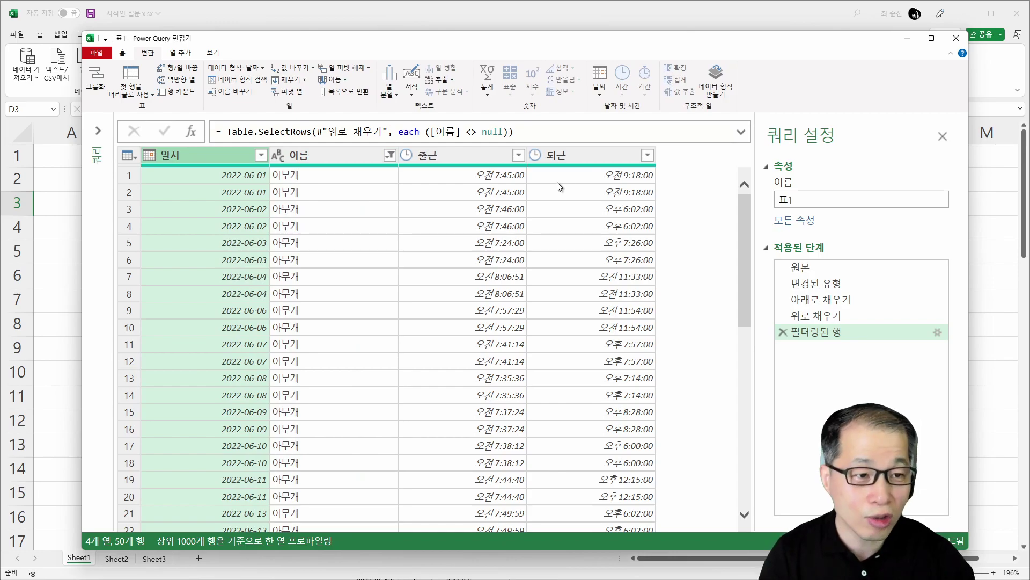
left_click(579, 155, "shift")
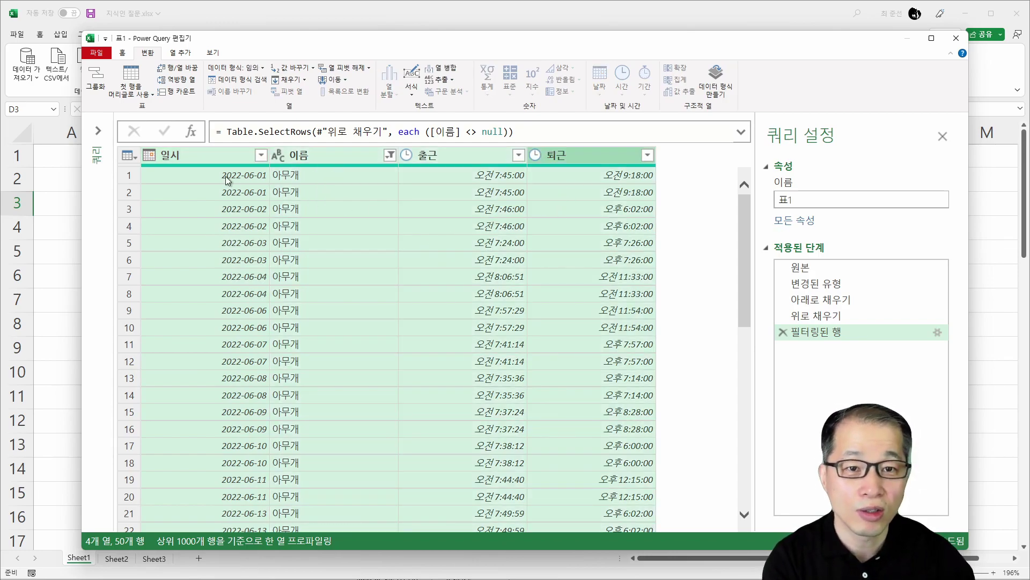
left_click(124, 54)
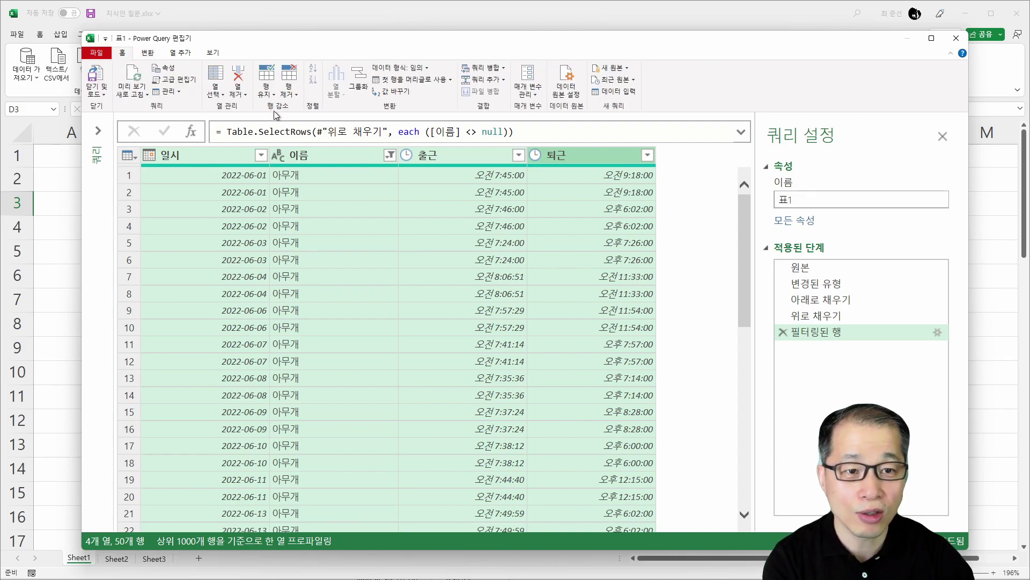
left_click(290, 94)
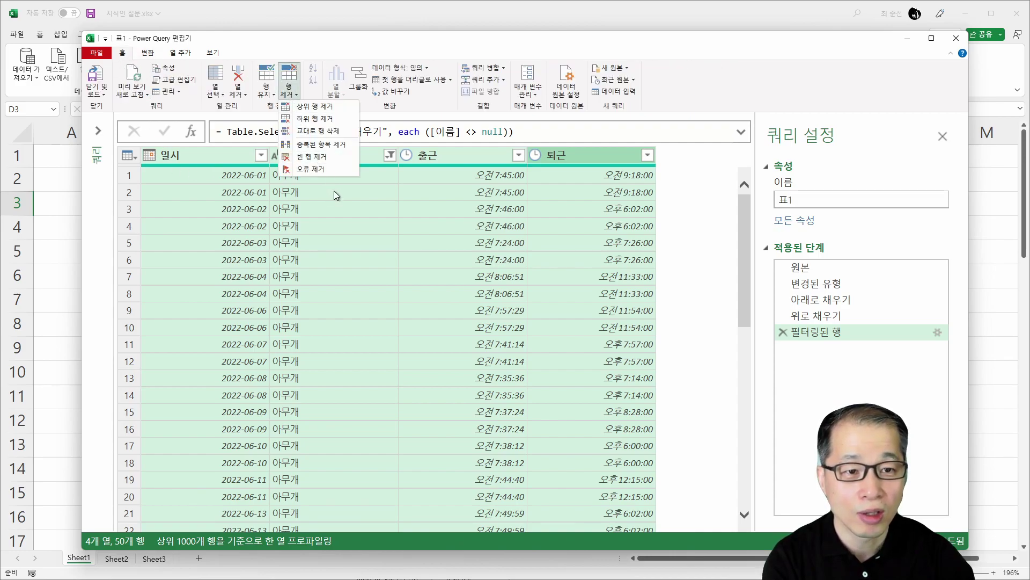
left_click(332, 146)
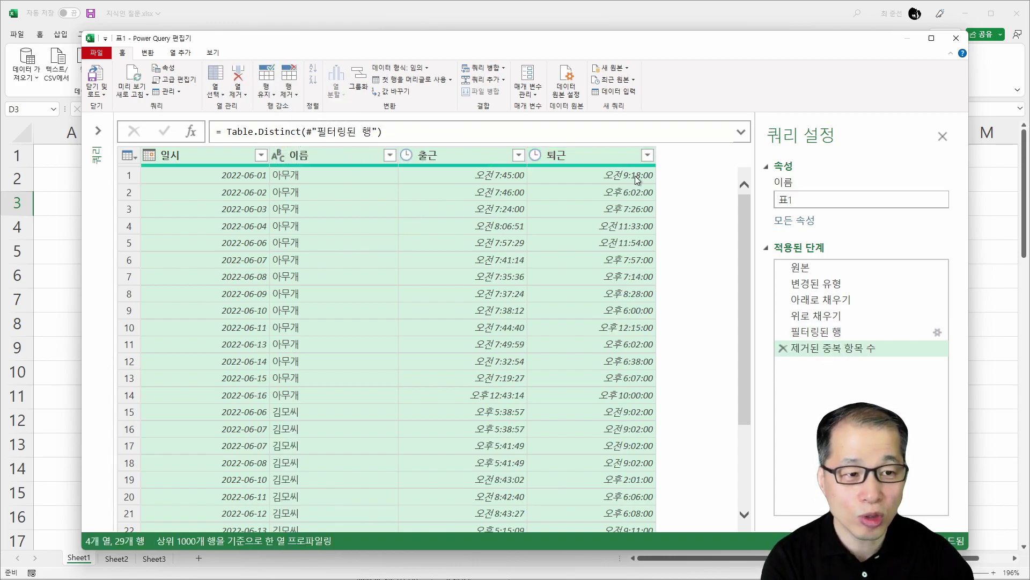
left_click(131, 176)
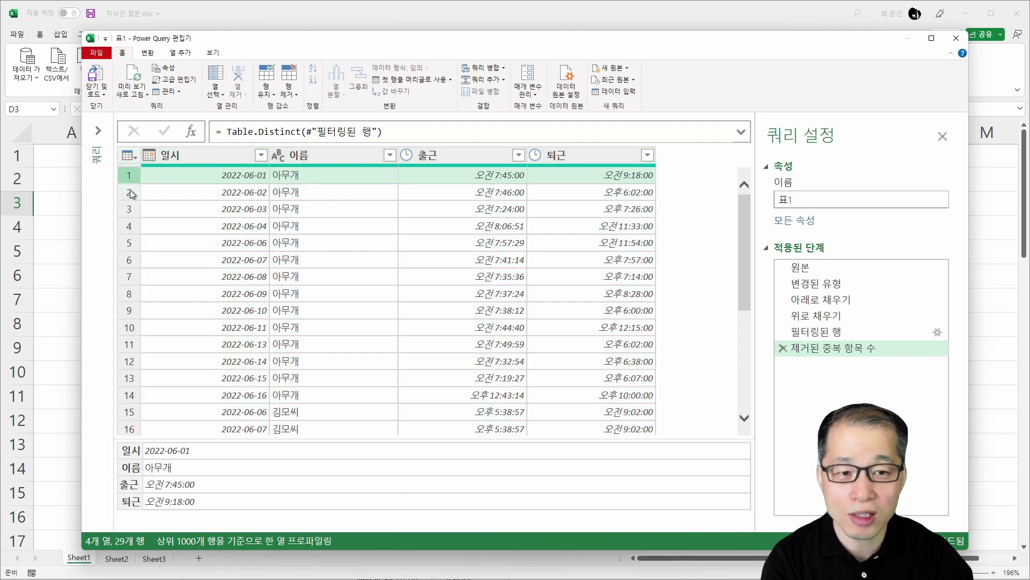
left_click(132, 191)
left_click(130, 209)
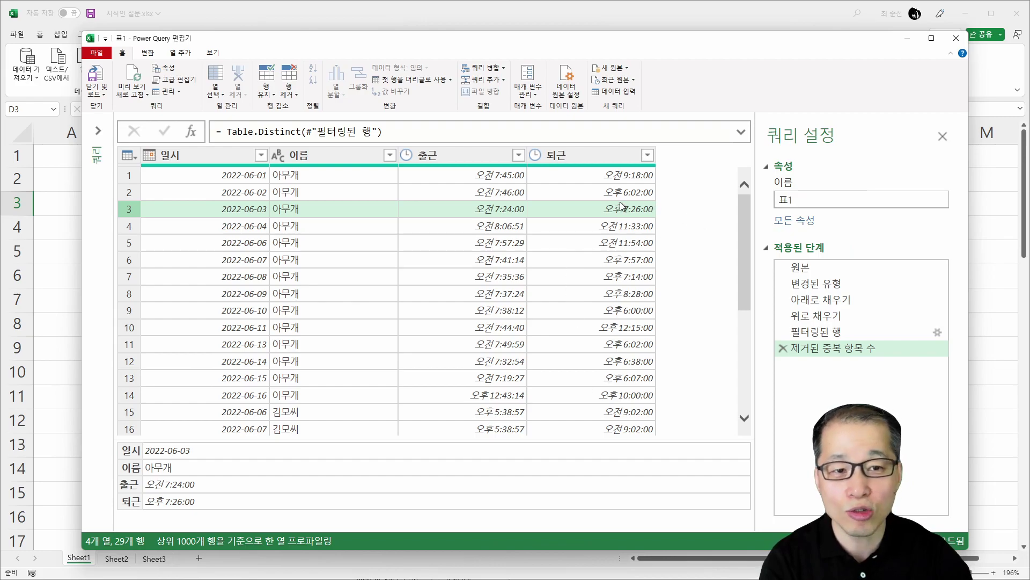
left_click(254, 181)
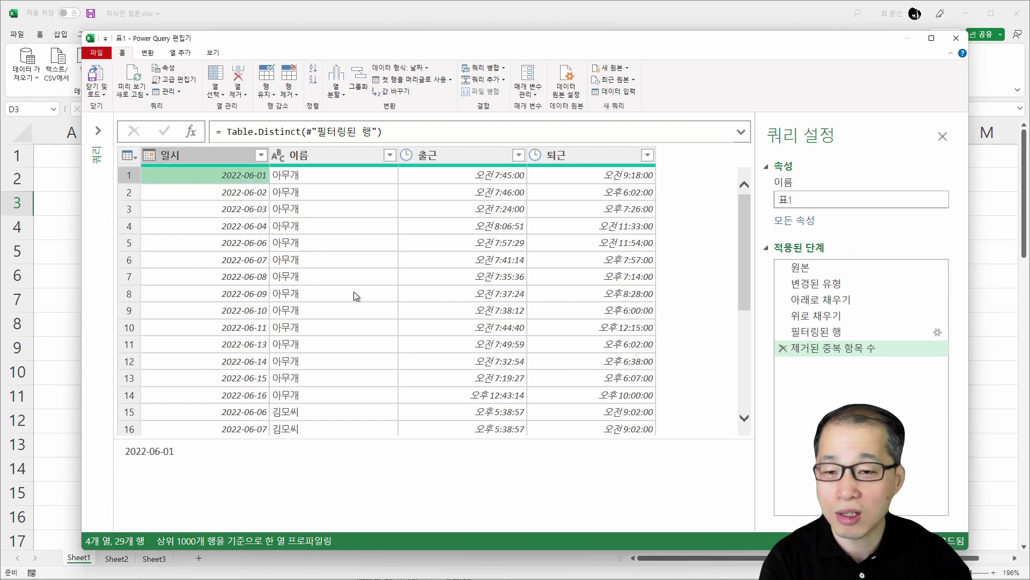
Rename the query as 결과
left_click(787, 203)
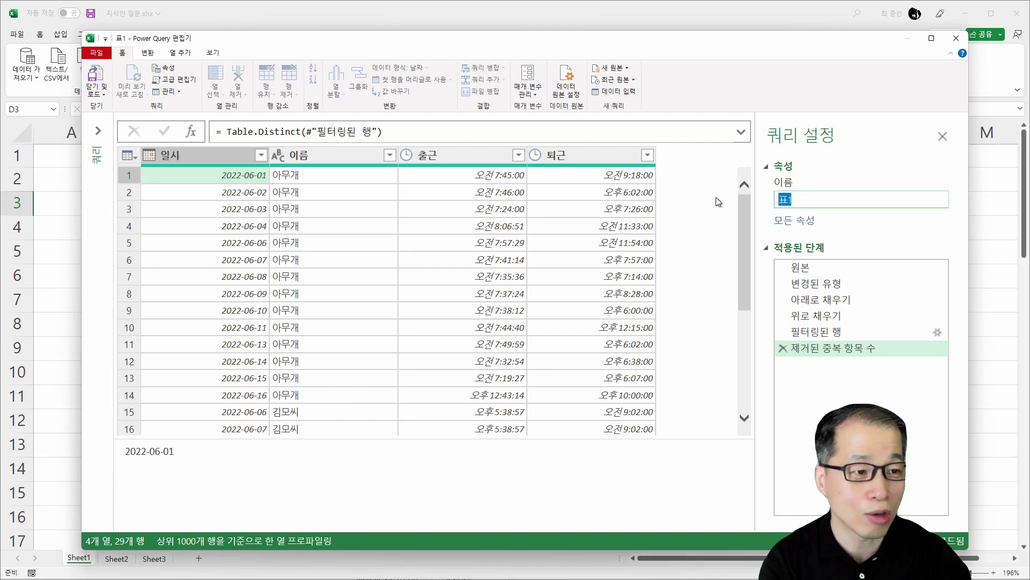
type("결과")
key("Return")
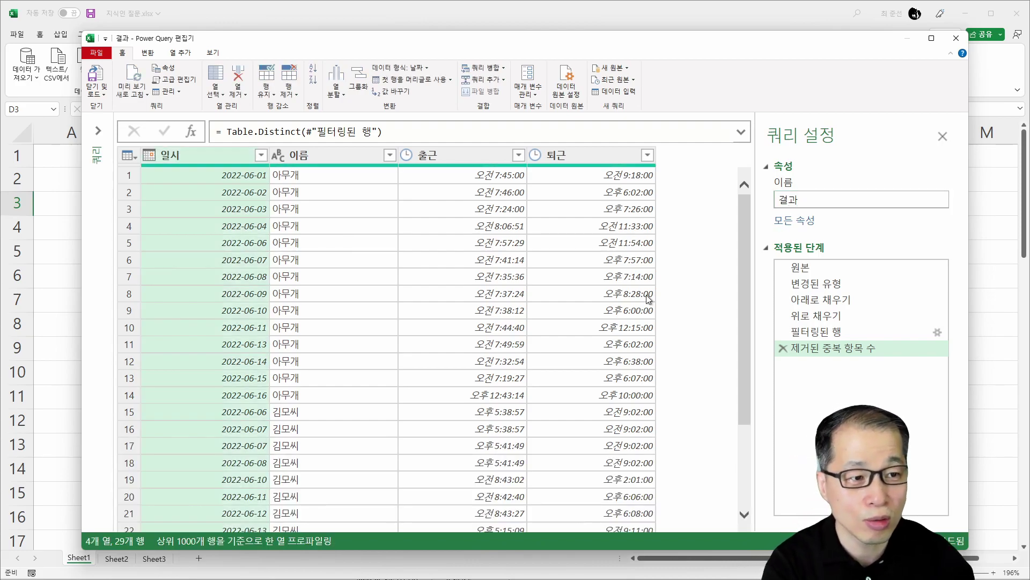
Load the query result as a table on the existing worksheet Sheet1 starting at cell H2, and close the query list
left_click(100, 94)
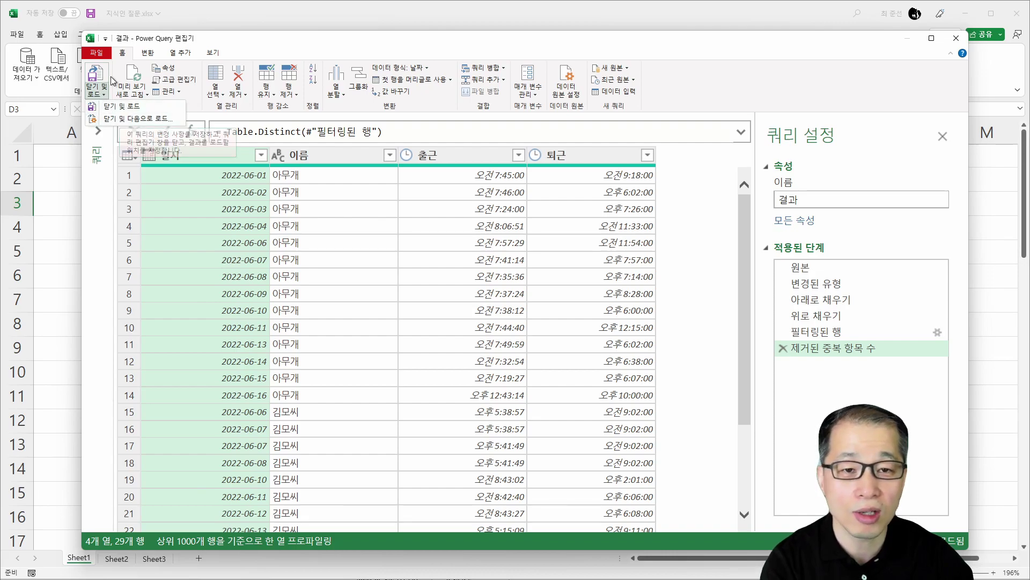
left_click(98, 53)
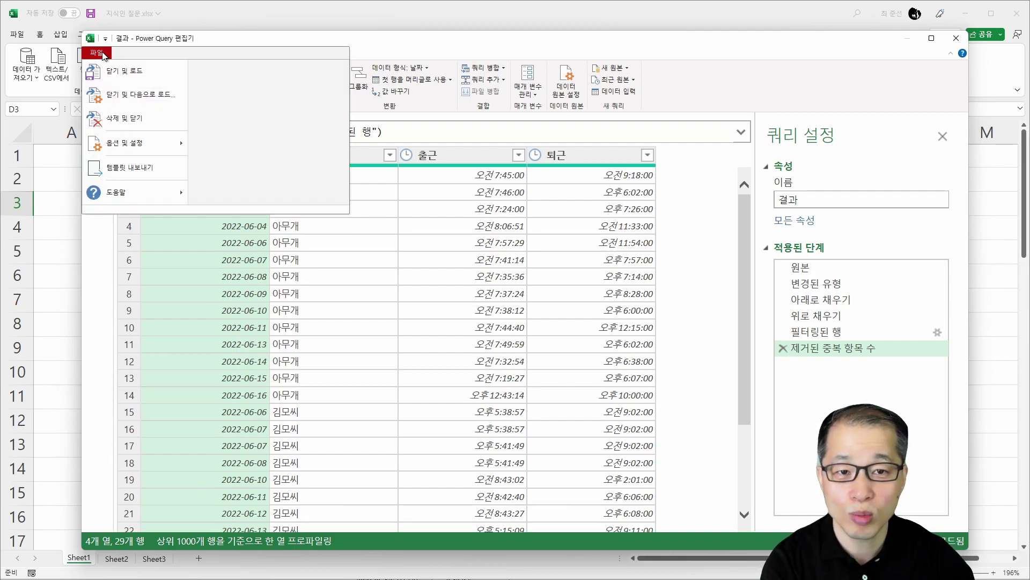
left_click(132, 102)
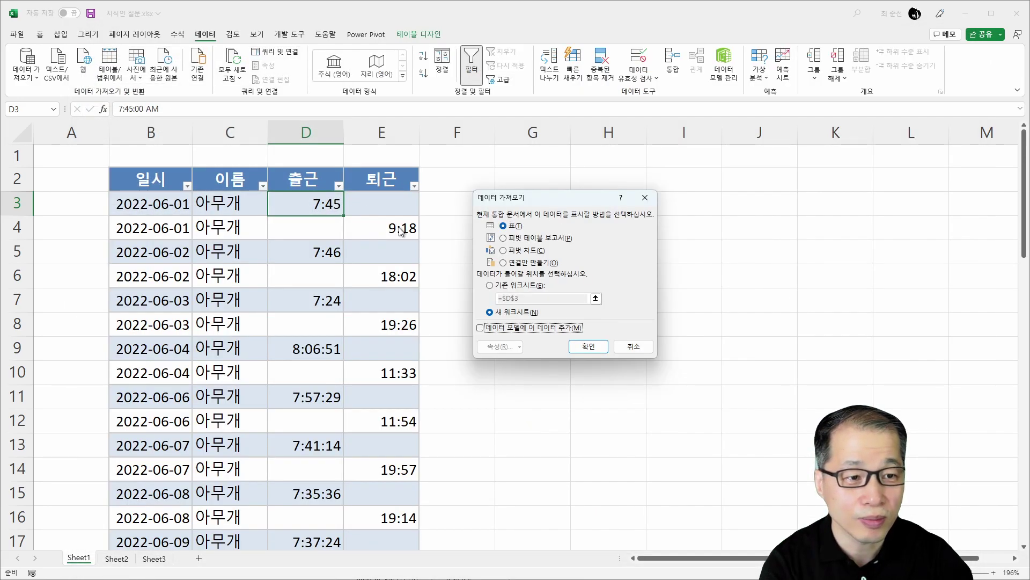
left_click(518, 286)
left_click_drag(559, 200, 319, 294)
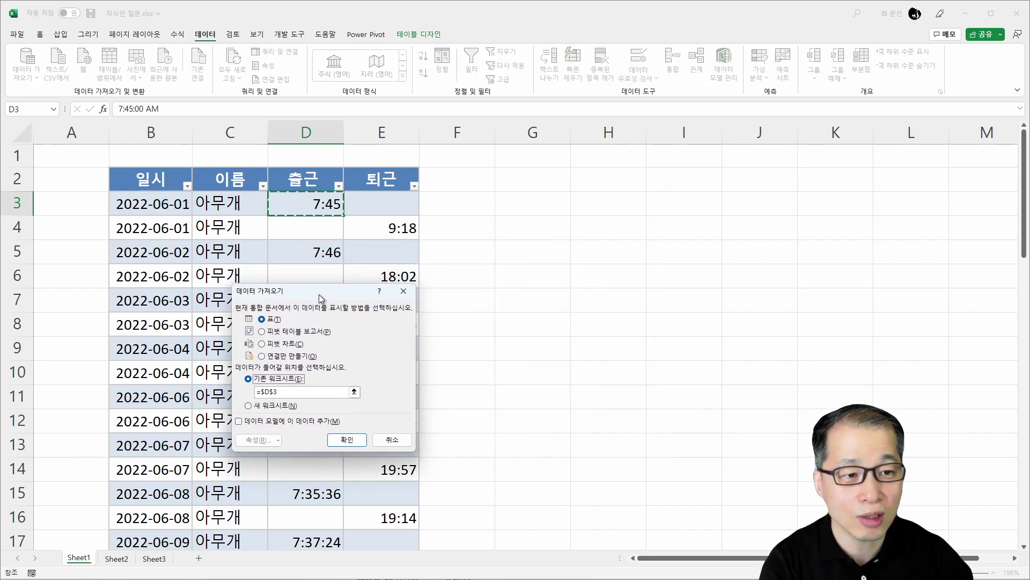
left_click(596, 181)
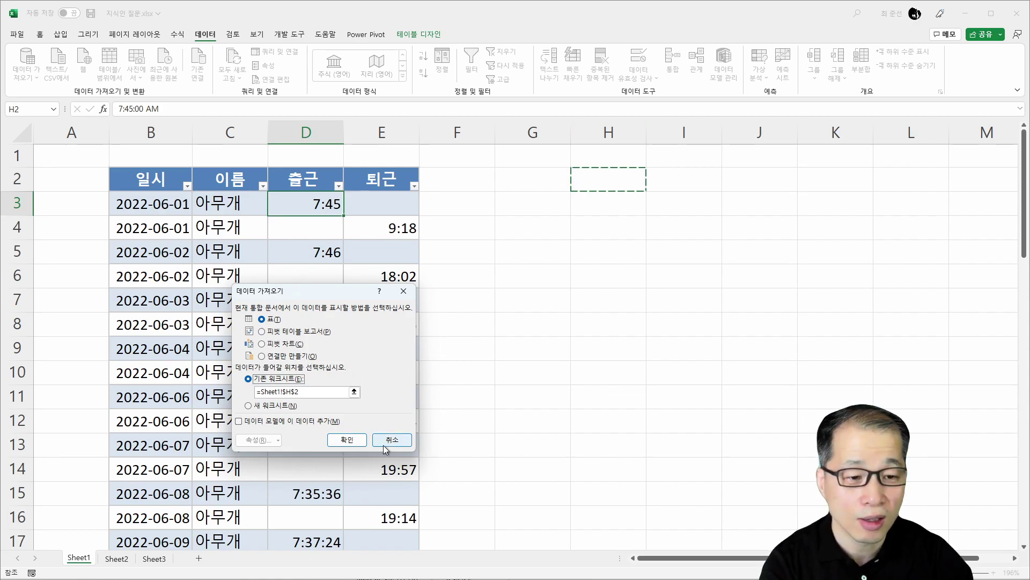
left_click(347, 441)
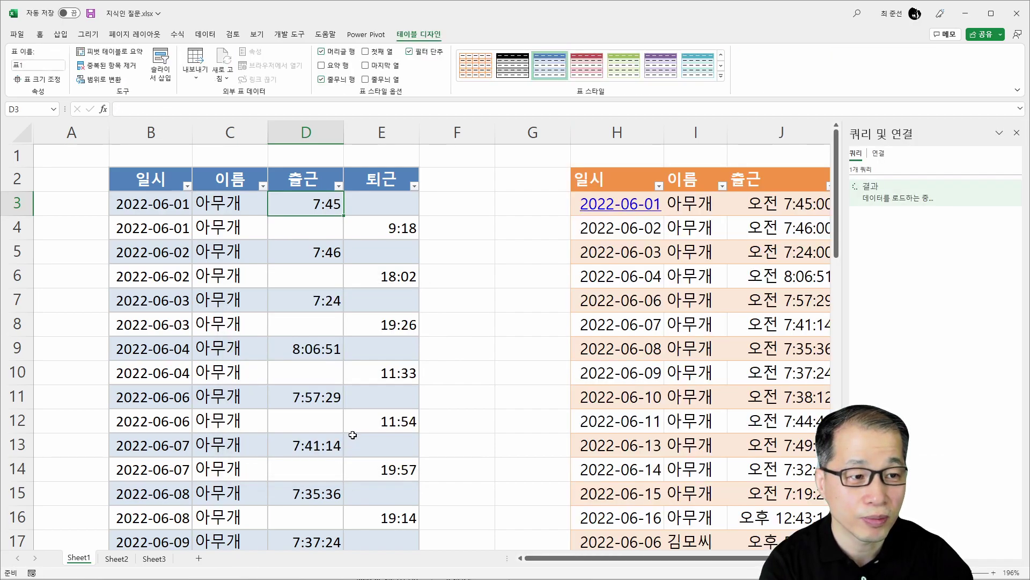
left_click(1017, 132)
Compare the loaded table down to its last row with the original attendance table in columns B to E
scroll(961, 231, "down", 9)
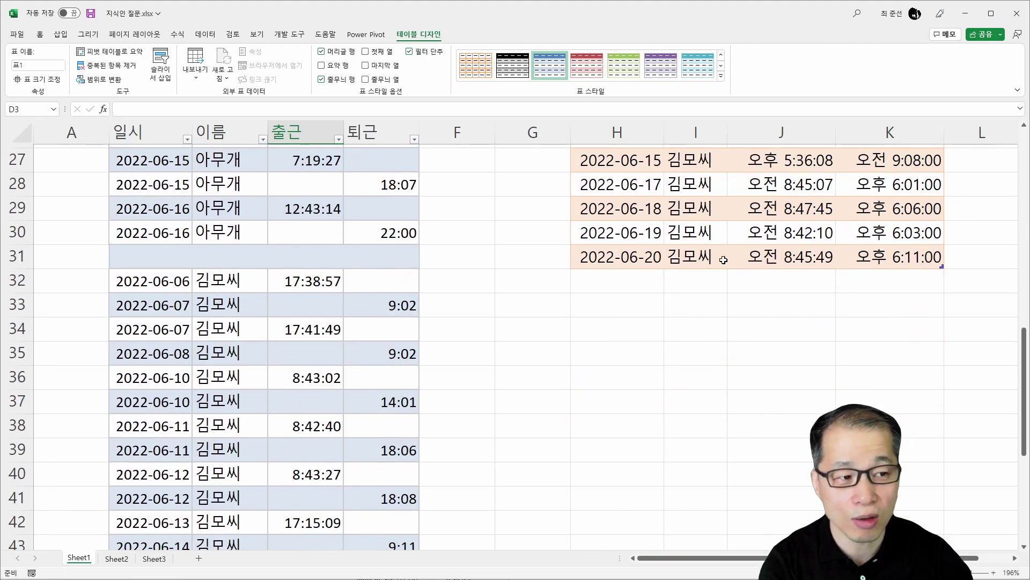
scroll(592, 380, "down", 5)
scroll(592, 380, "up", 12)
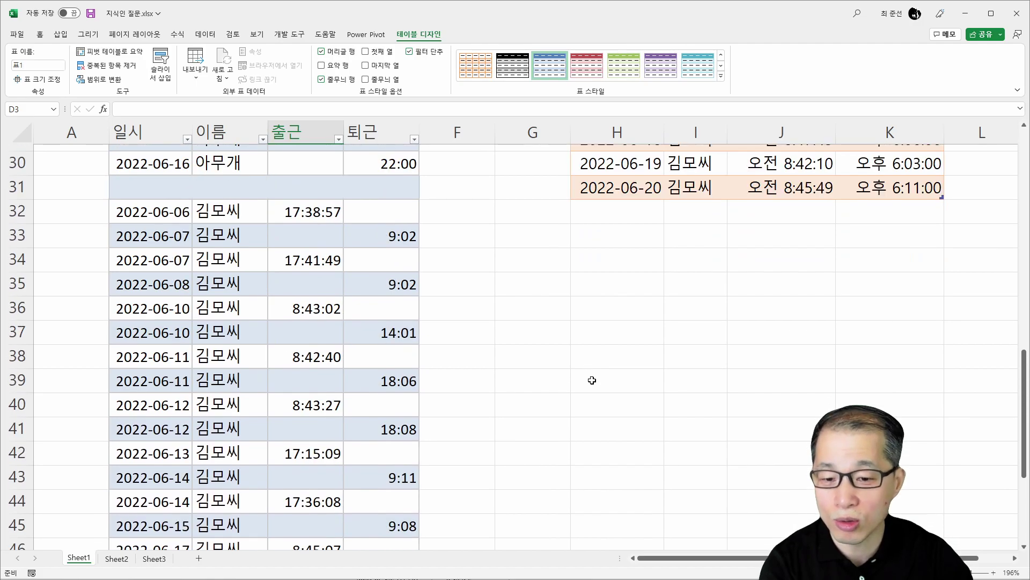
scroll(592, 380, "up", 1)
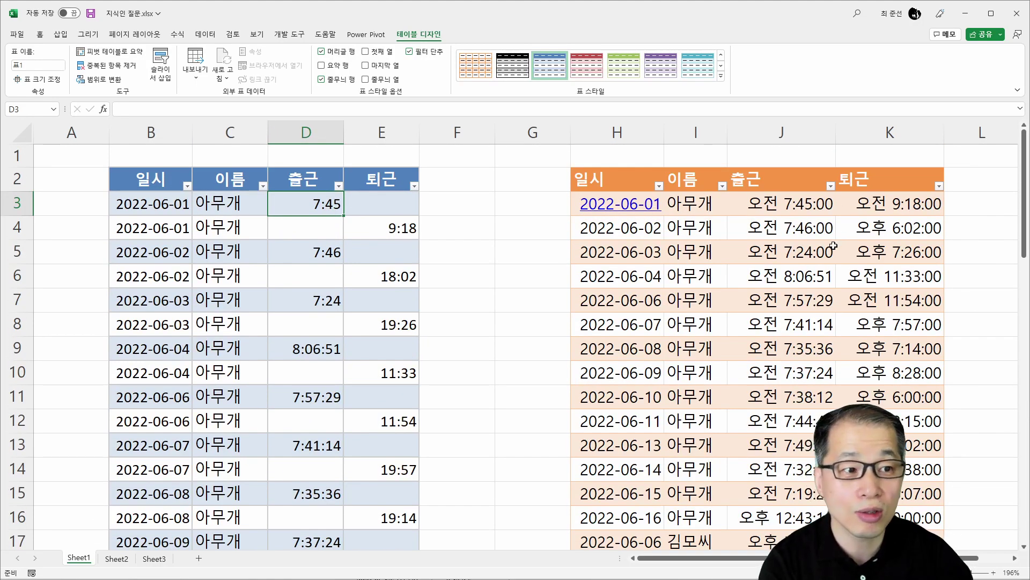
left_click_drag(164, 203, 371, 472)
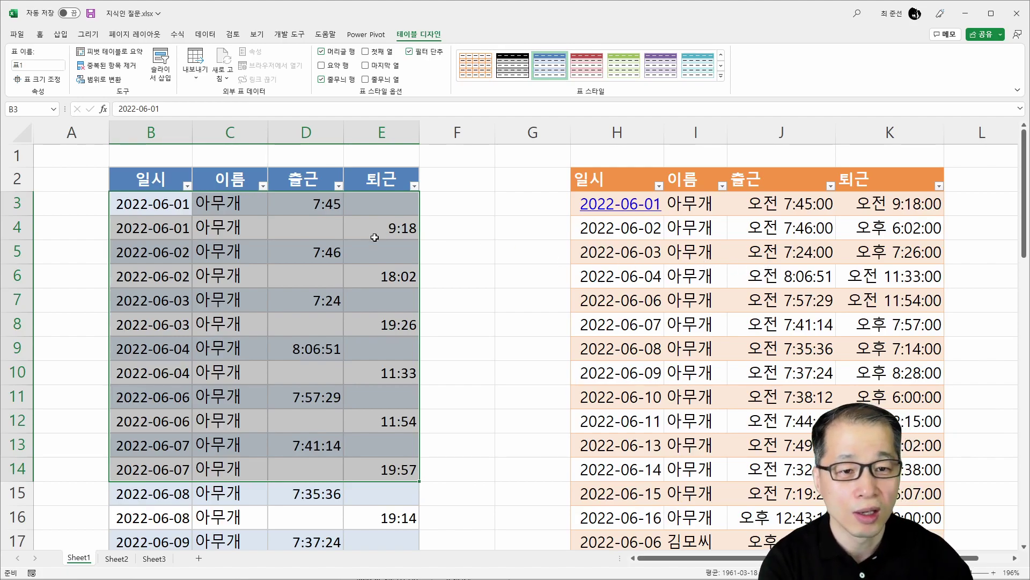
left_click(151, 205)
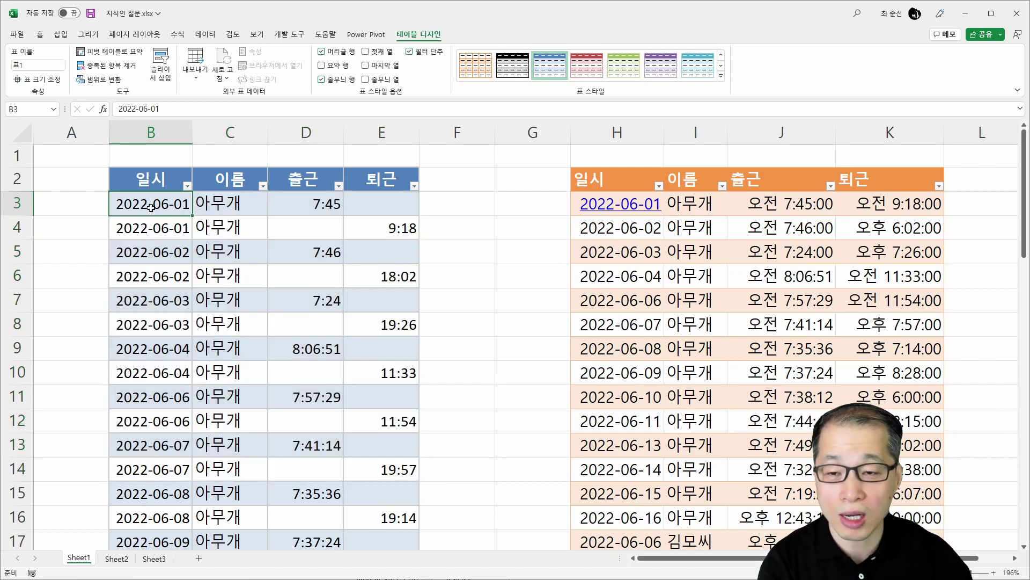